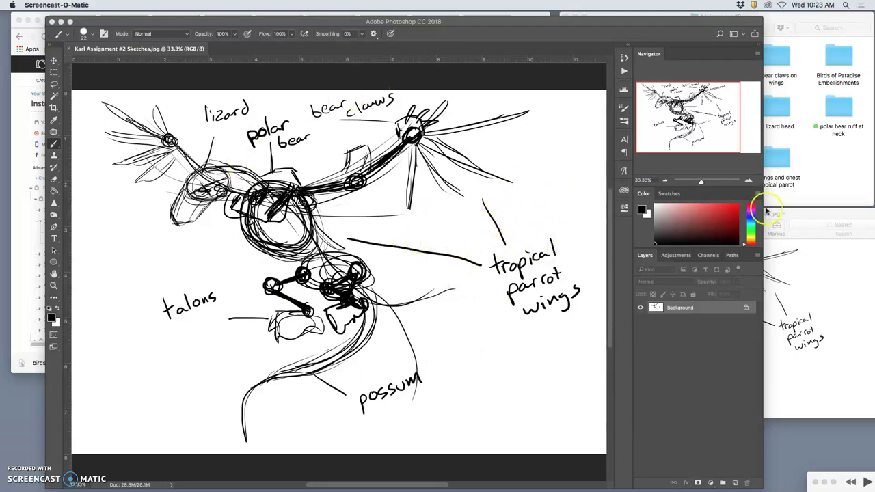
# Look through the parrot and lizard head folders, then open the talons bird of prey folder
pyautogui.click(815, 199)
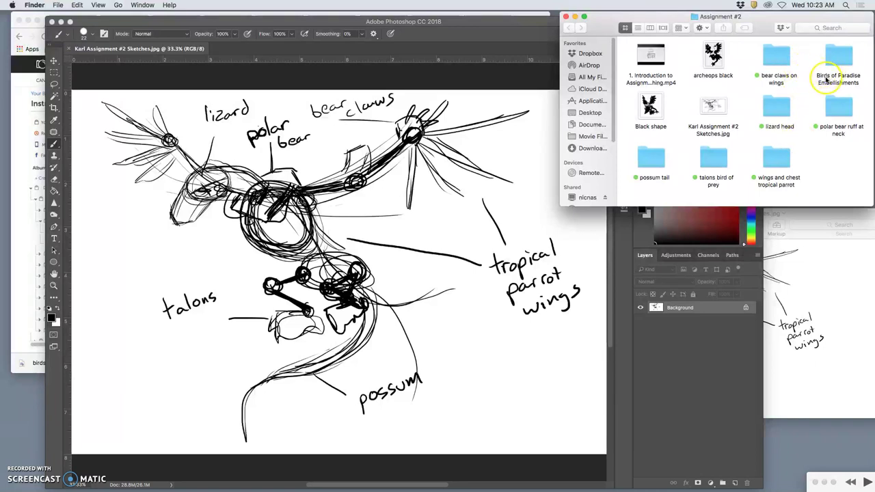
pyautogui.doubleClick(767, 162)
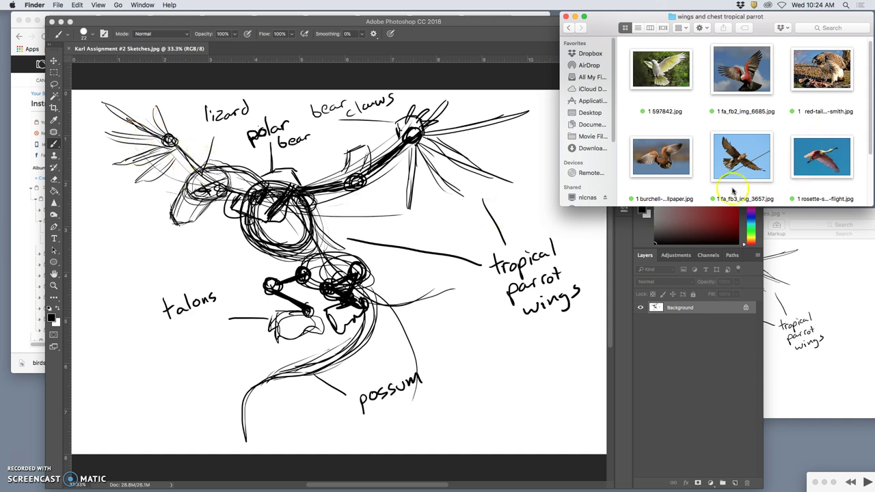
pyautogui.click(568, 27)
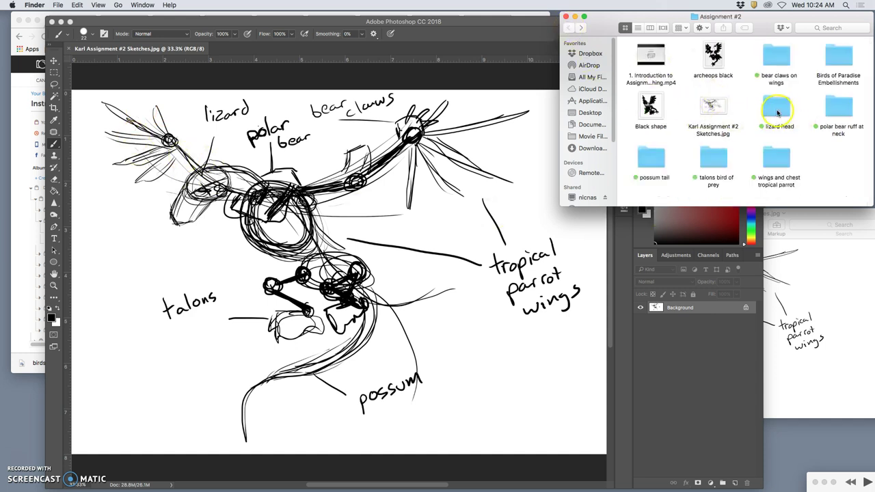
pyautogui.doubleClick(774, 102)
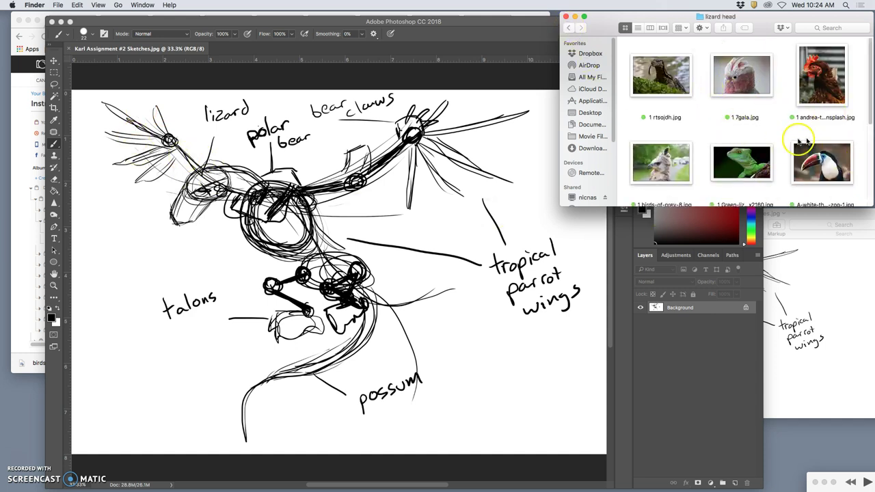
pyautogui.click(570, 29)
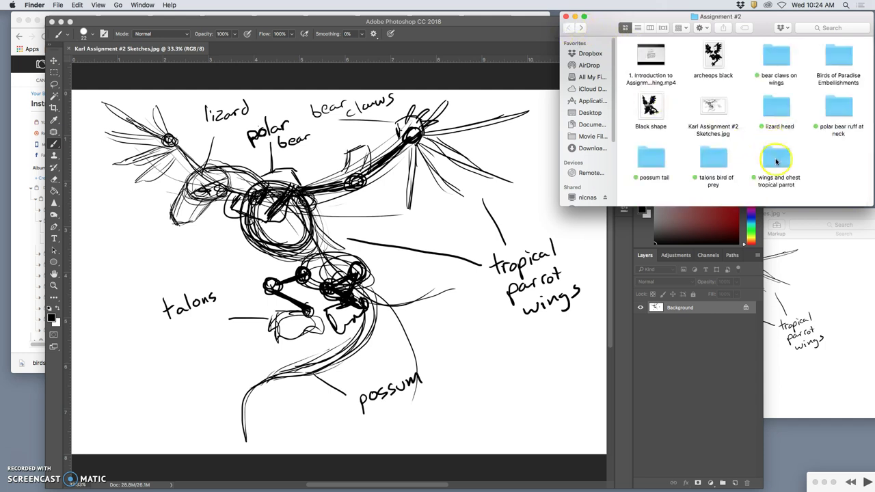
pyautogui.doubleClick(711, 165)
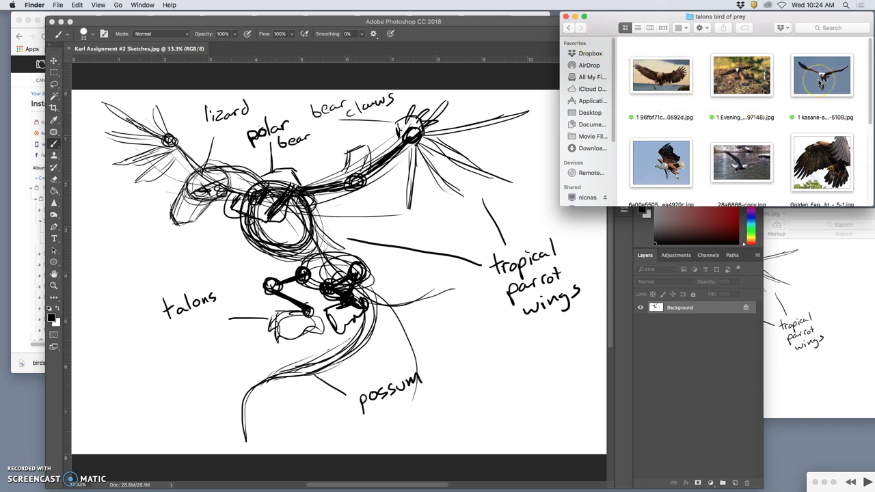
pyautogui.doubleClick(821, 82)
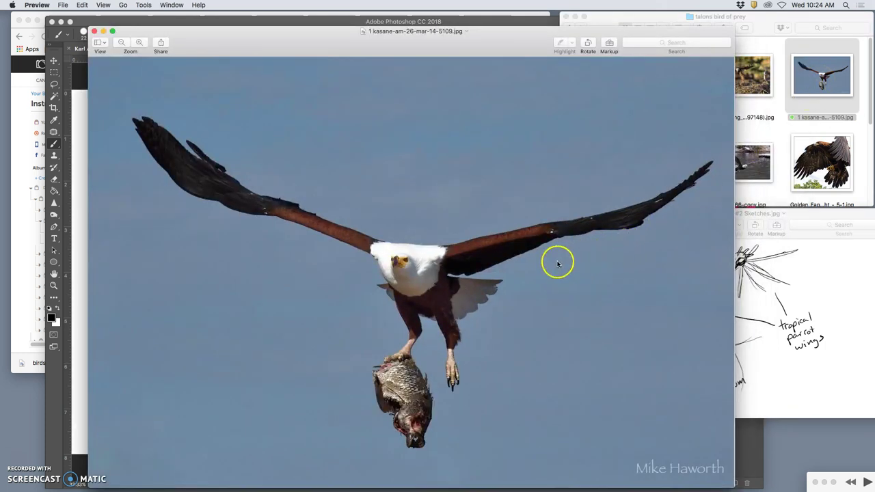
pyautogui.scroll(5, 558, 262)
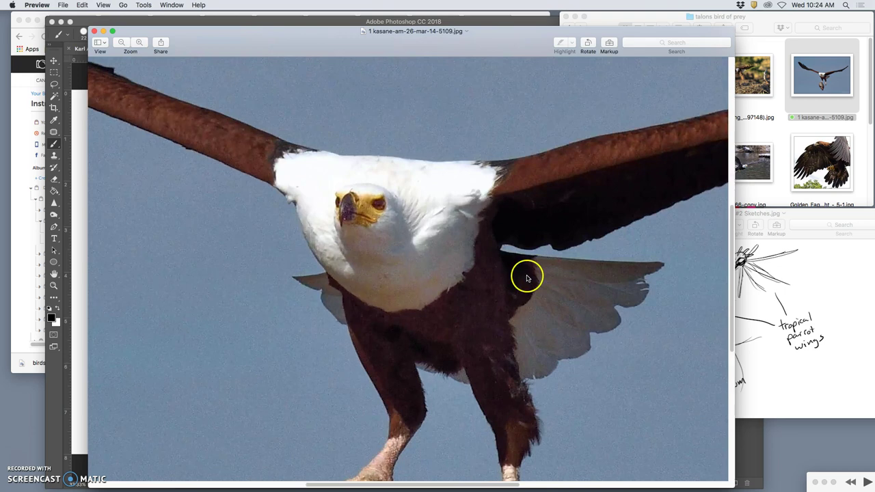
pyautogui.scroll(2, 526, 277)
pyautogui.scroll(-10, 527, 277)
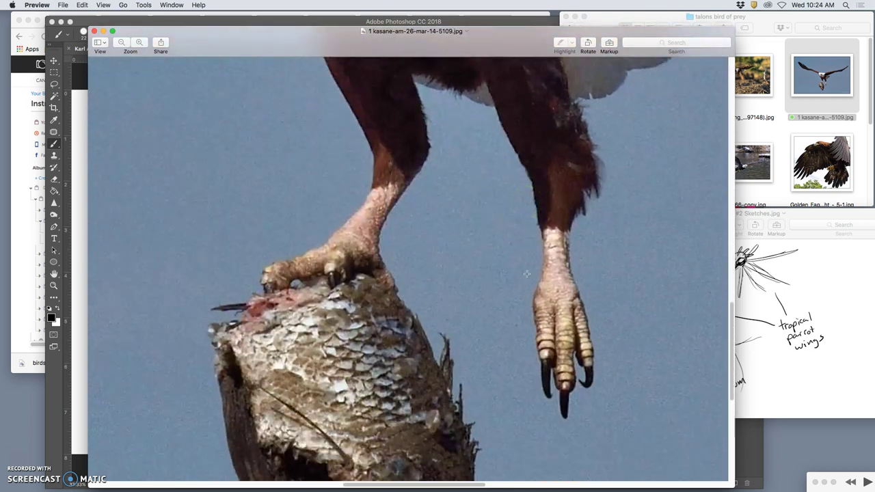
pyautogui.scroll(6, 527, 274)
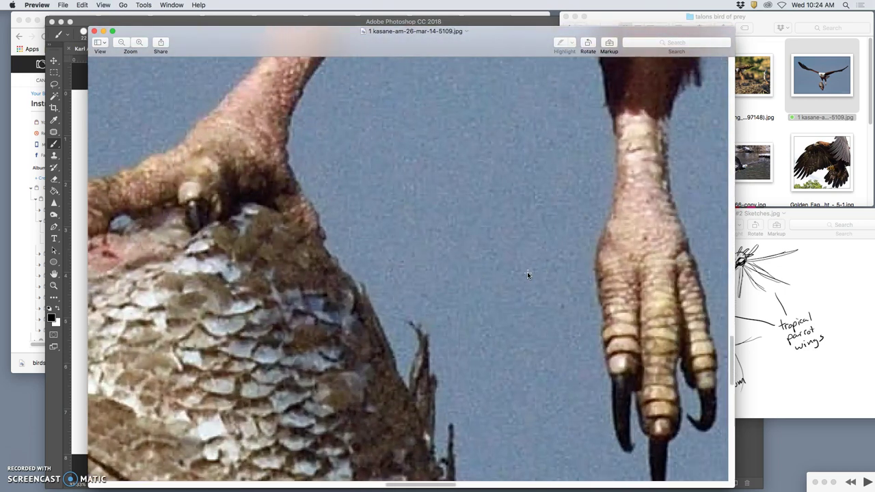
pyautogui.scroll(-3, 527, 273)
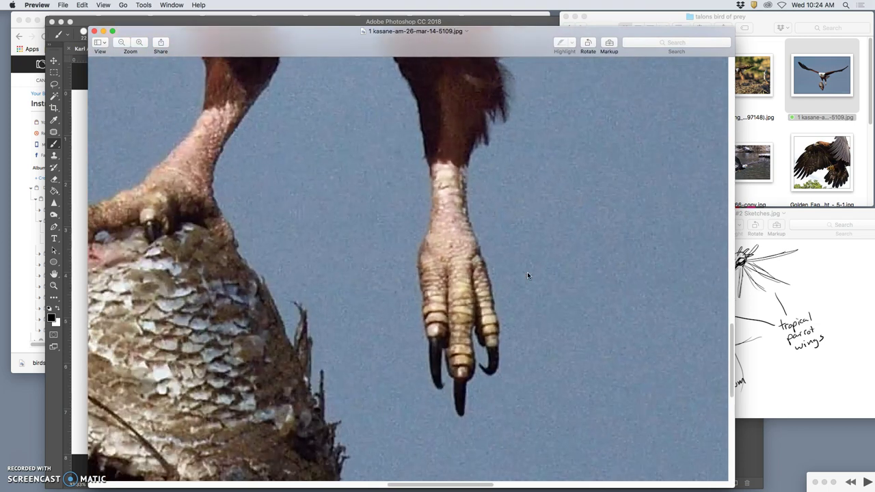
pyautogui.scroll(-5, 528, 275)
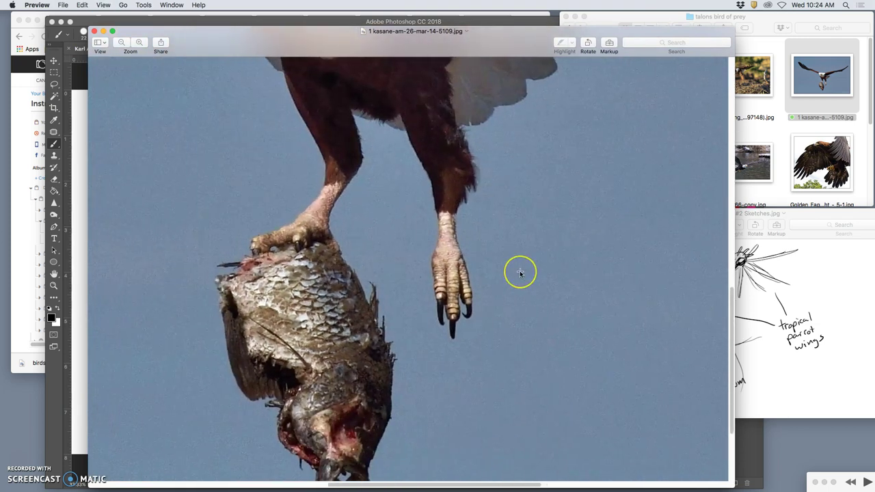
pyautogui.scroll(3, 521, 273)
pyautogui.scroll(4, 520, 274)
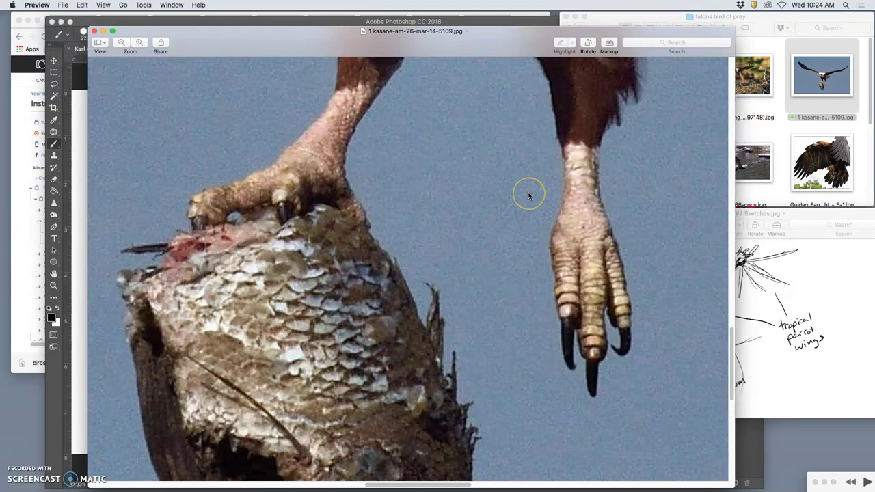
pyautogui.scroll(3, 528, 196)
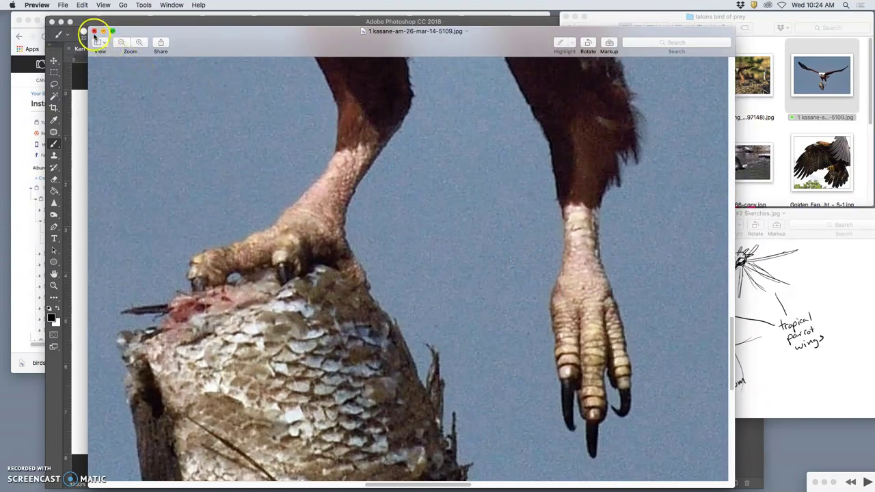
pyautogui.click(95, 32)
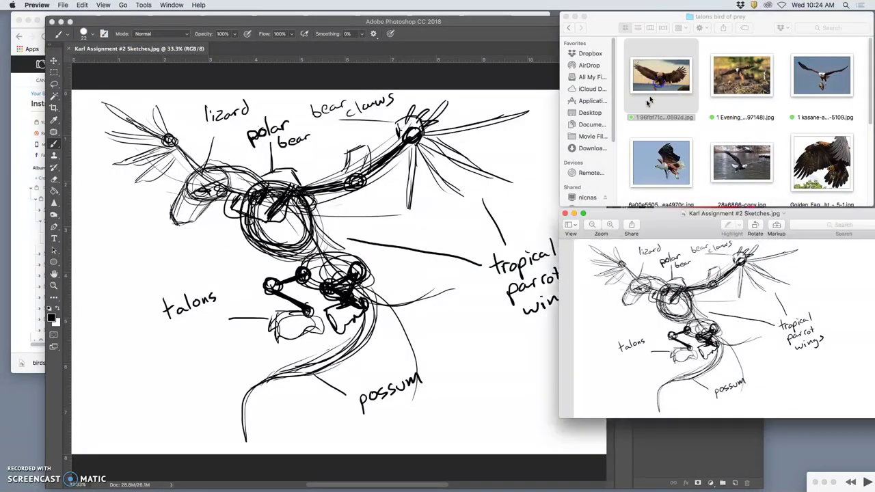
# View the bald eagle photo full size, zoom in on its talons, and close it
pyautogui.doubleClick(649, 102)
pyautogui.scroll(10, 502, 298)
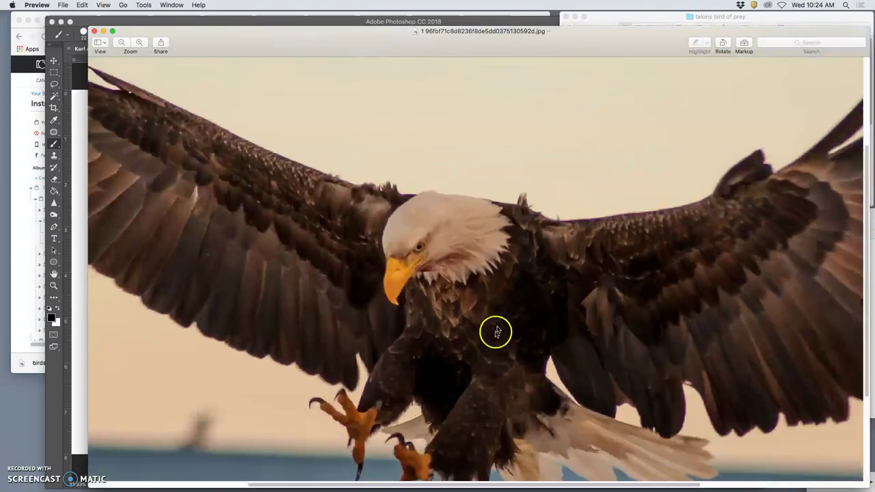
pyautogui.scroll(-5, 480, 329)
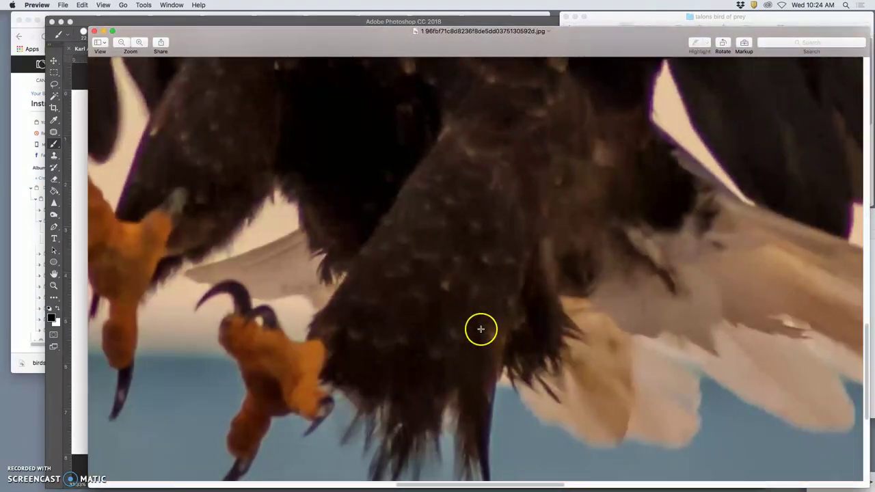
pyautogui.scroll(4, 480, 329)
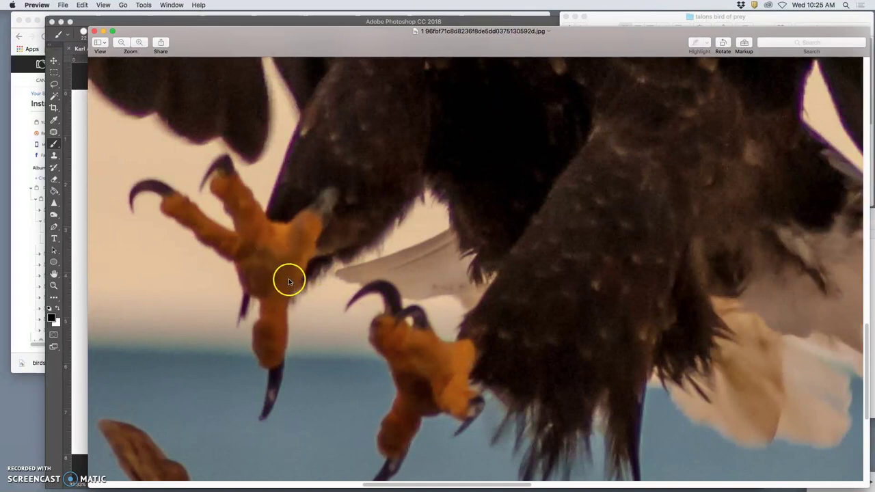
pyautogui.click(94, 31)
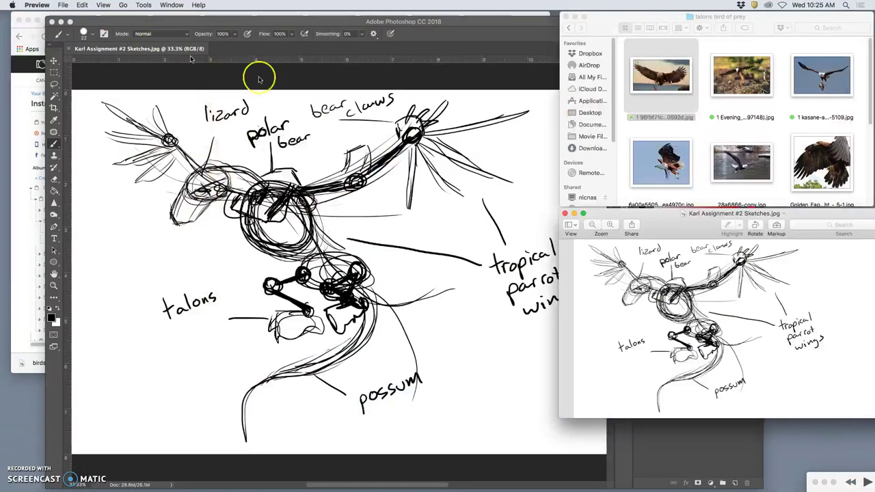
# Inspect the eagle-in-flight photo's talons up close, close it, and return to Assignment #2
pyautogui.click(682, 159)
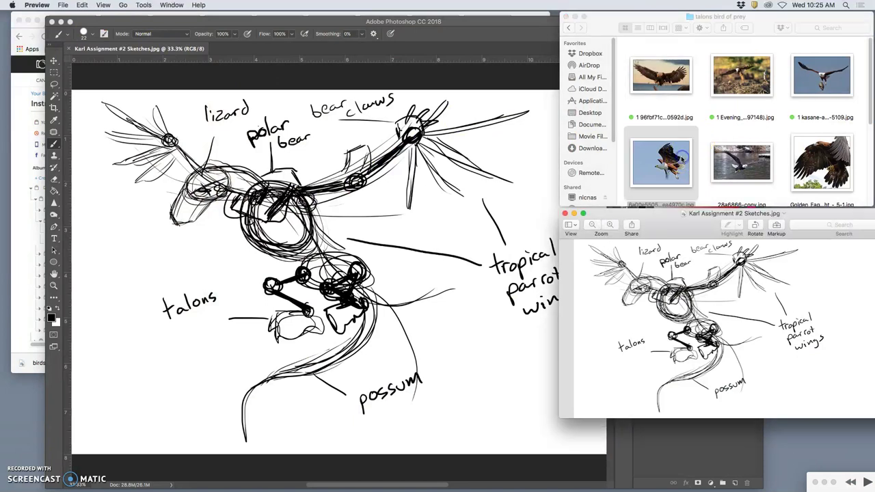
pyautogui.doubleClick(682, 158)
pyautogui.scroll(10, 534, 280)
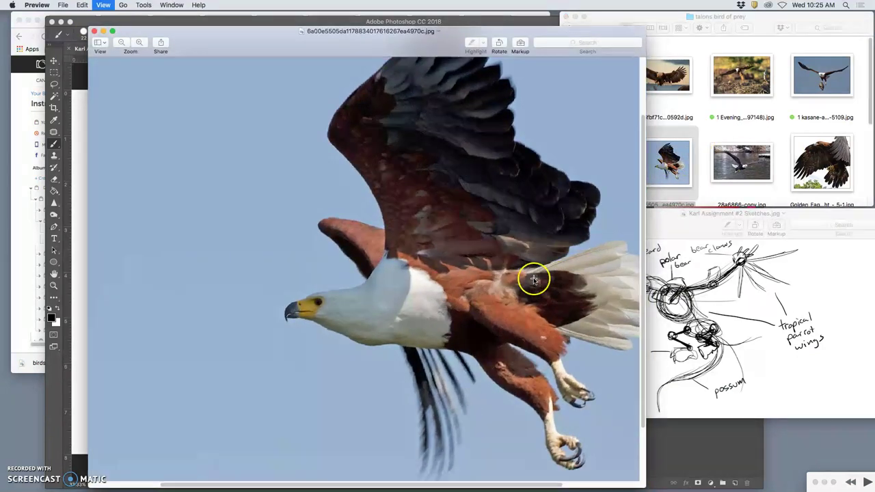
pyautogui.scroll(-10, 518, 277)
pyautogui.hscroll(5, 517, 277)
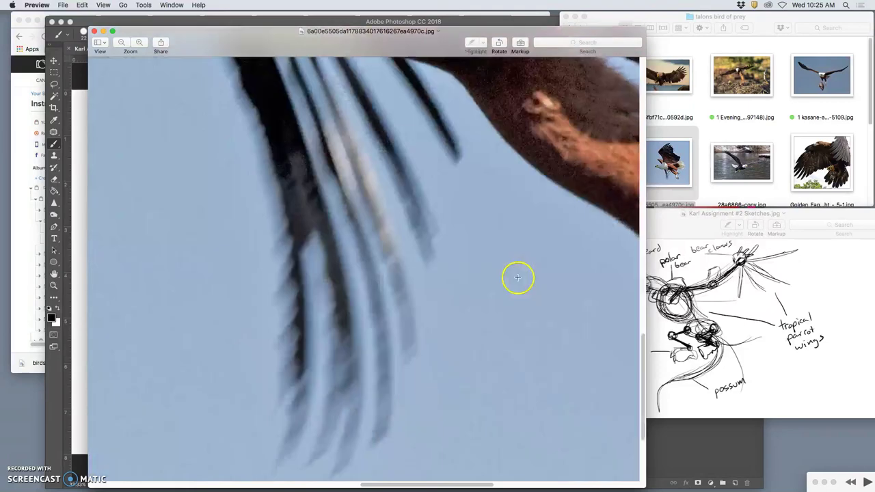
pyautogui.scroll(5, 517, 277)
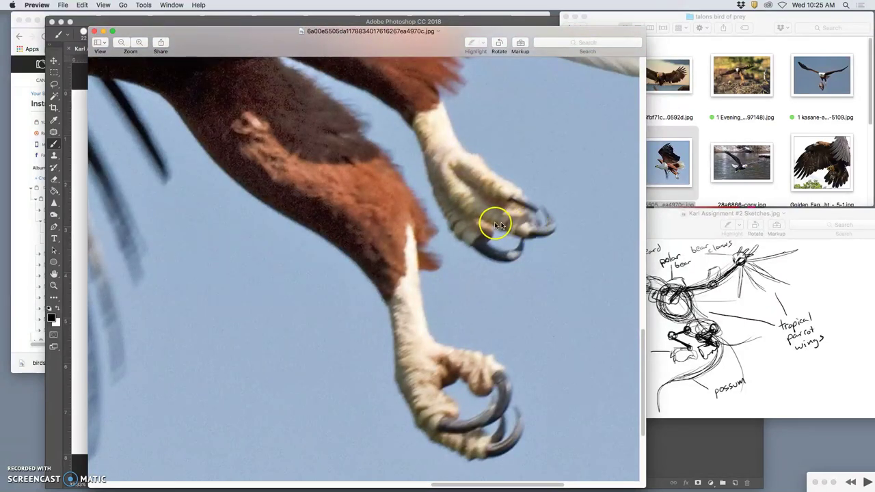
pyautogui.hscroll(-3, 494, 226)
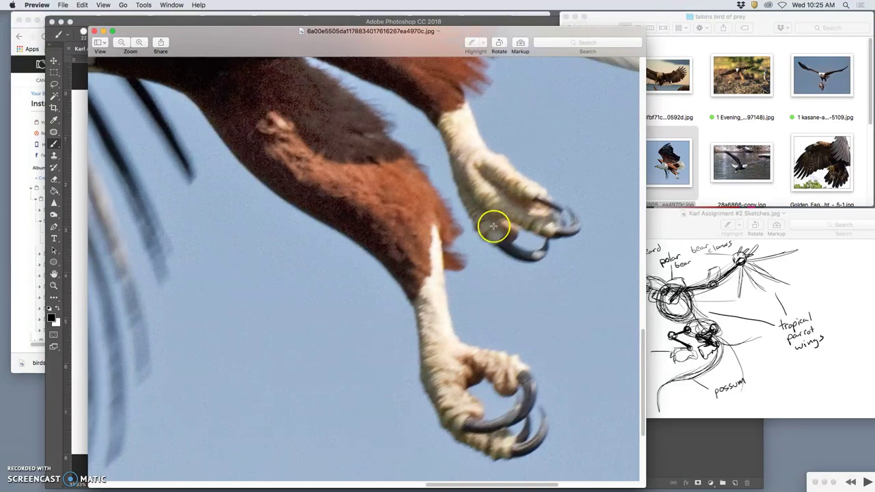
pyautogui.scroll(-10, 494, 226)
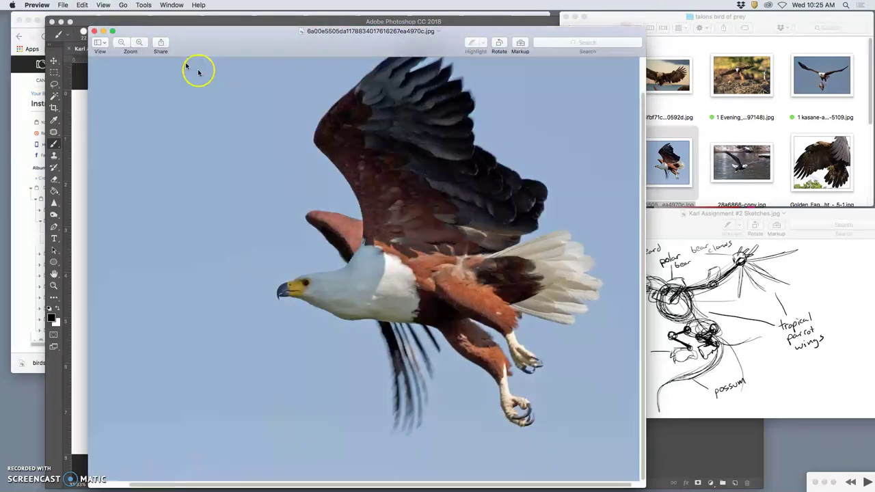
pyautogui.click(97, 32)
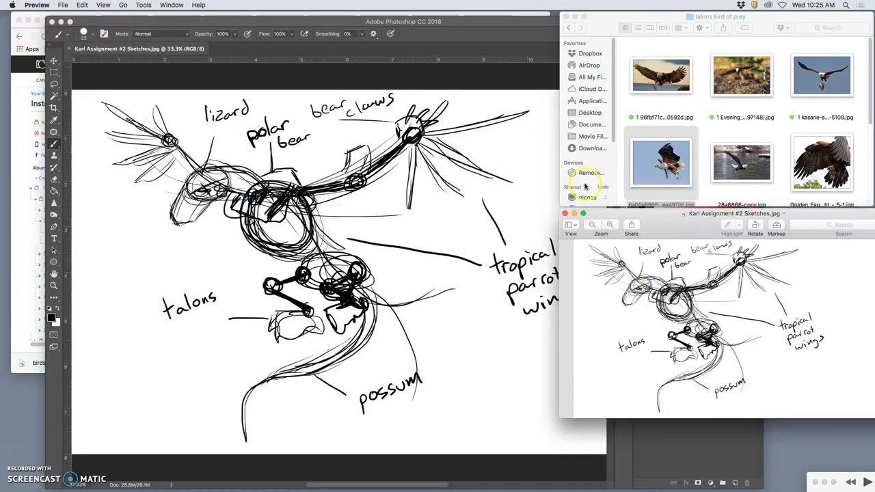
pyautogui.click(615, 46)
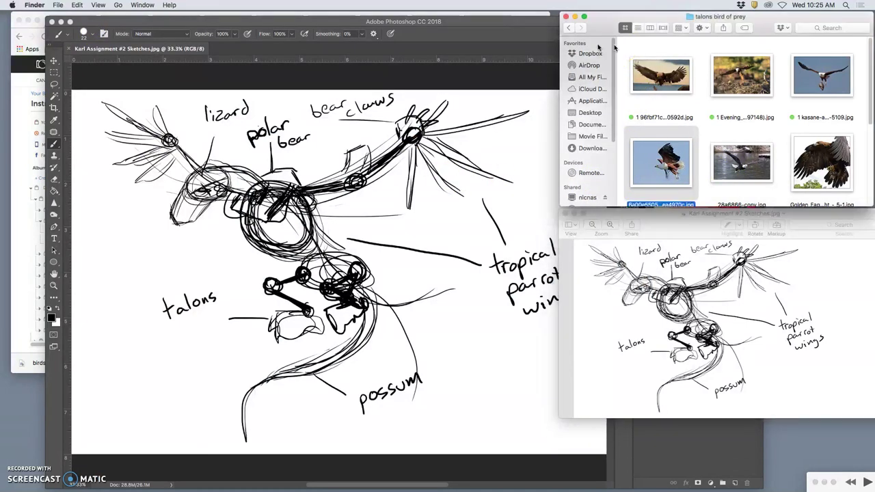
pyautogui.click(569, 28)
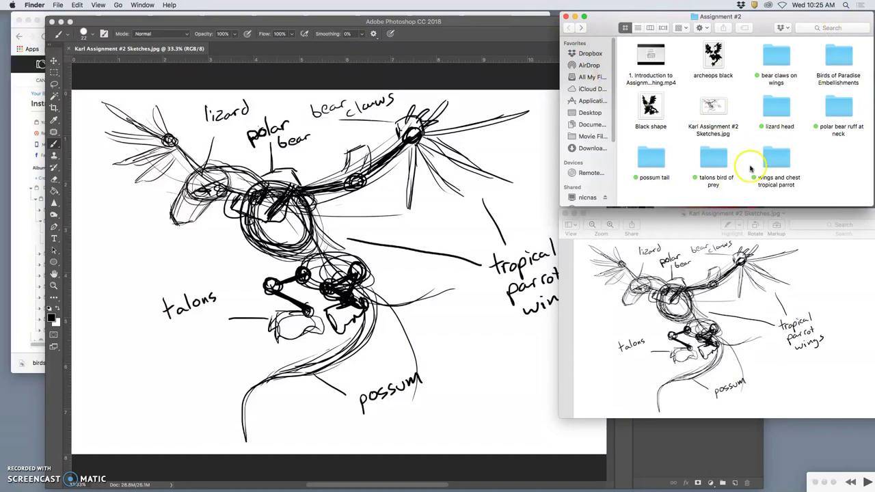
# Check the sketch's image size, 4200 × 2400 px at 300 ppi, without changing it
pyautogui.click(417, 239)
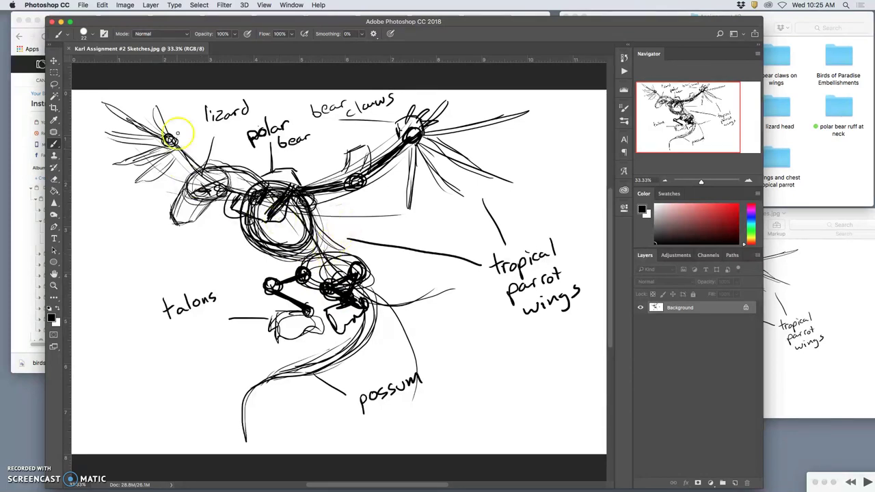
pyautogui.click(130, 5)
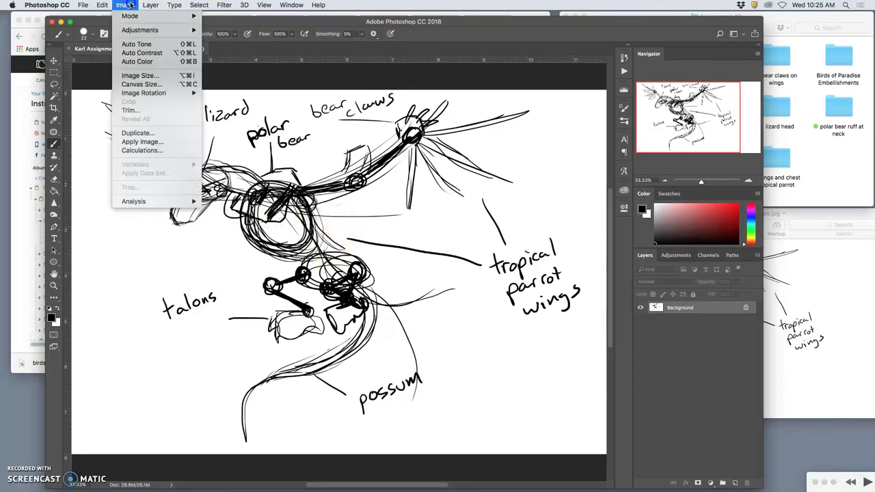
pyautogui.click(133, 76)
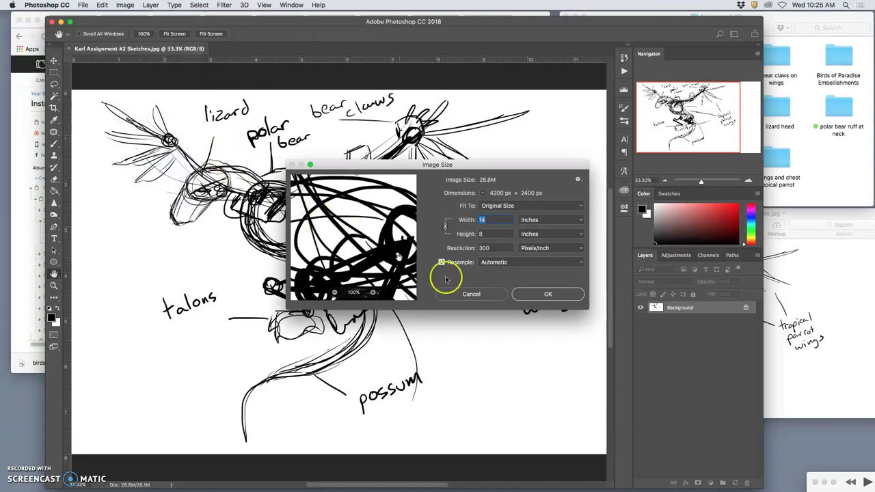
pyautogui.click(472, 294)
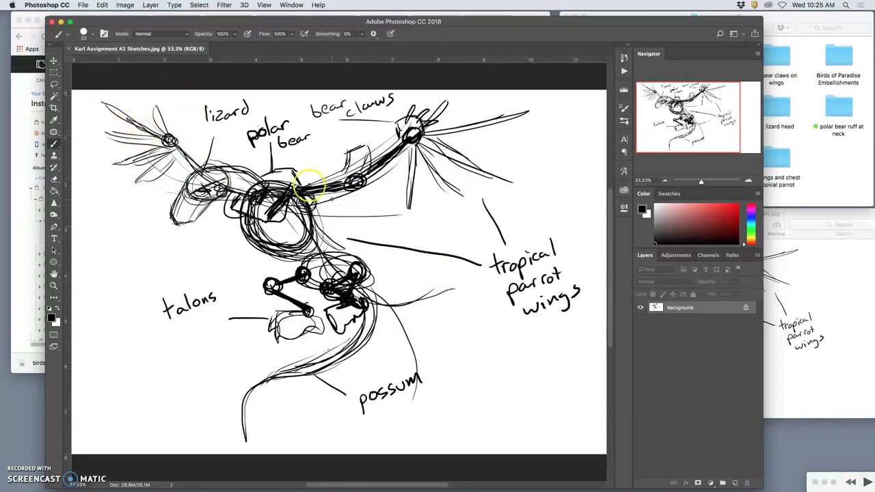
# Crop the sketch's left and right sides to 2952 × 2400 px, then open Image Size
pyautogui.click(54, 107)
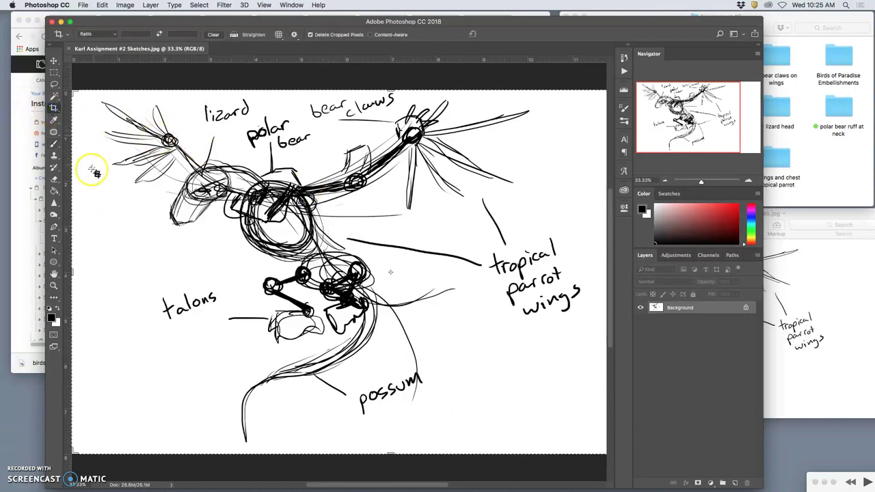
pyautogui.click(77, 272)
pyautogui.moveTo(78, 272); pyautogui.dragTo(84, 271)
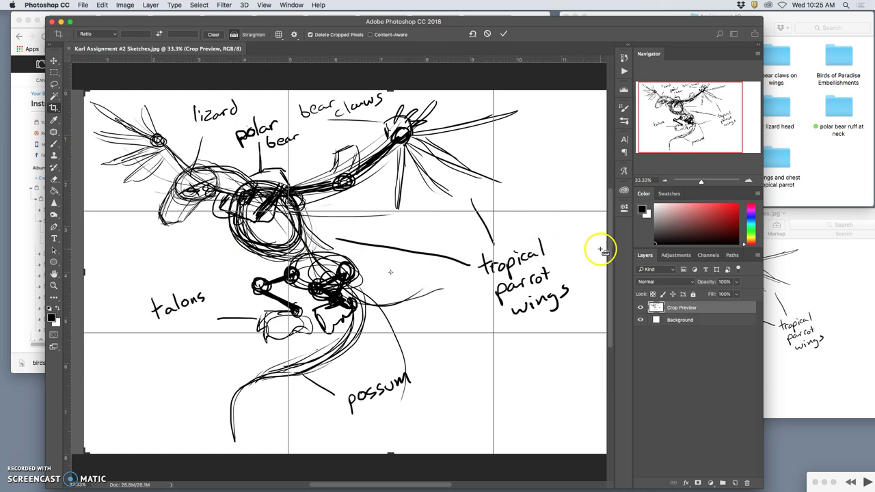
pyautogui.press('super+minus')
pyautogui.moveTo(568, 272); pyautogui.dragTo(510, 273)
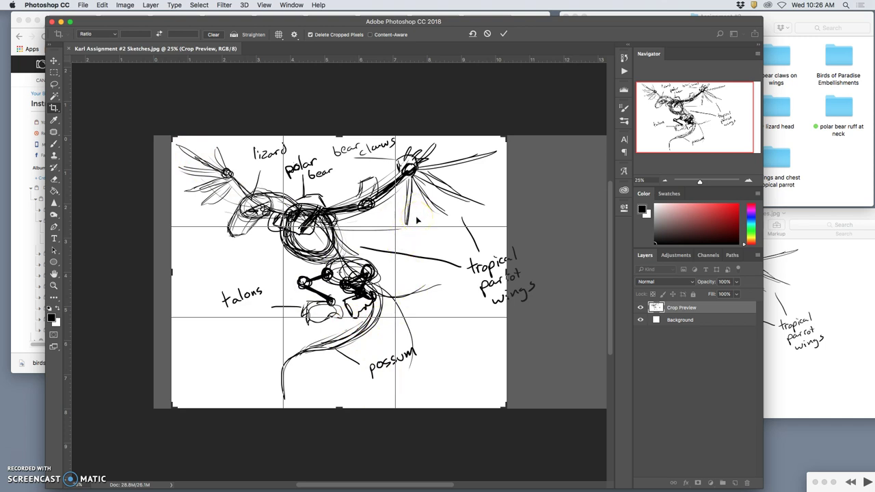
pyautogui.press('Return')
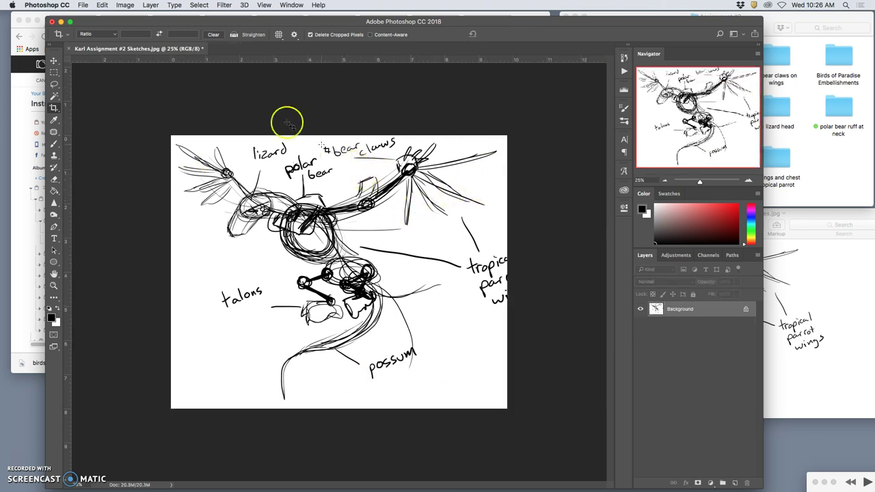
pyautogui.click(124, 6)
pyautogui.click(145, 76)
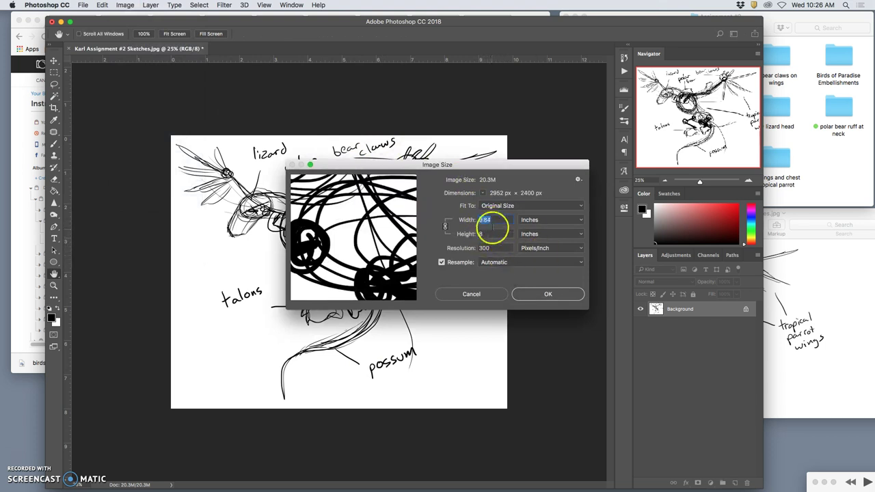
# Resample the sketch to 14 inches wide at 350 ppi, giving 4900 × 3984 px
pyautogui.click(442, 263)
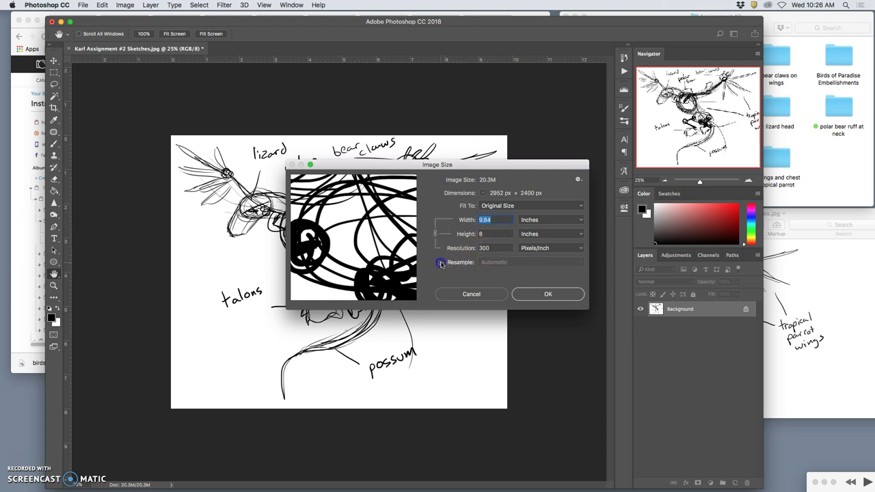
pyautogui.click(487, 220)
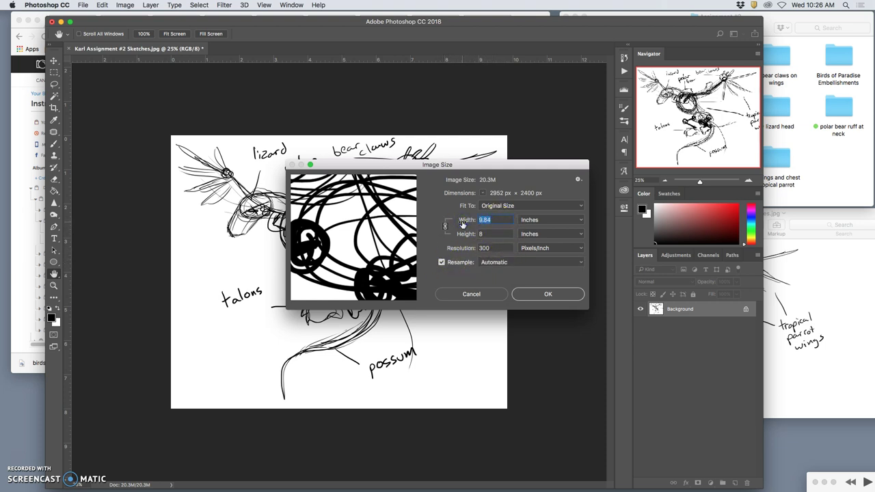
pyautogui.write('1')
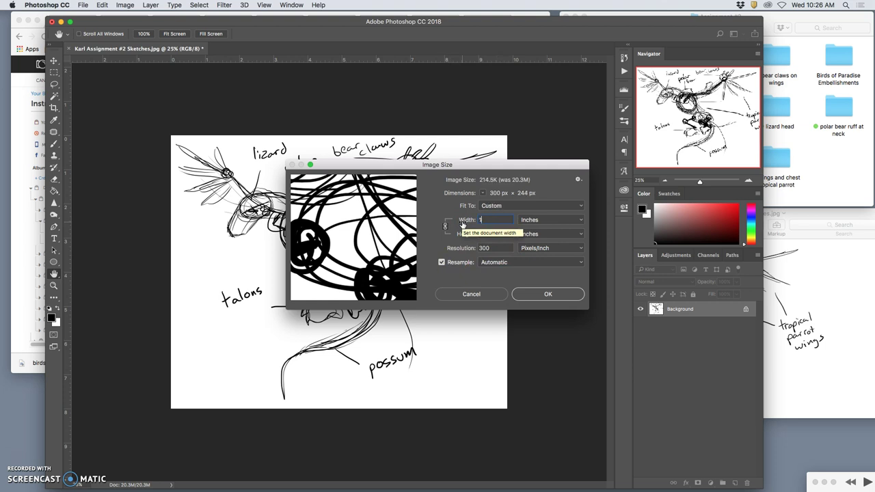
pyautogui.write('4')
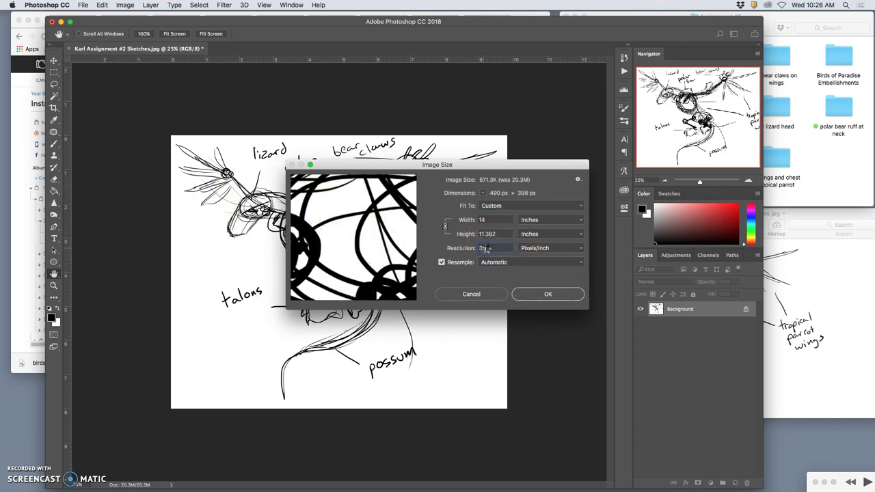
pyautogui.write('0')
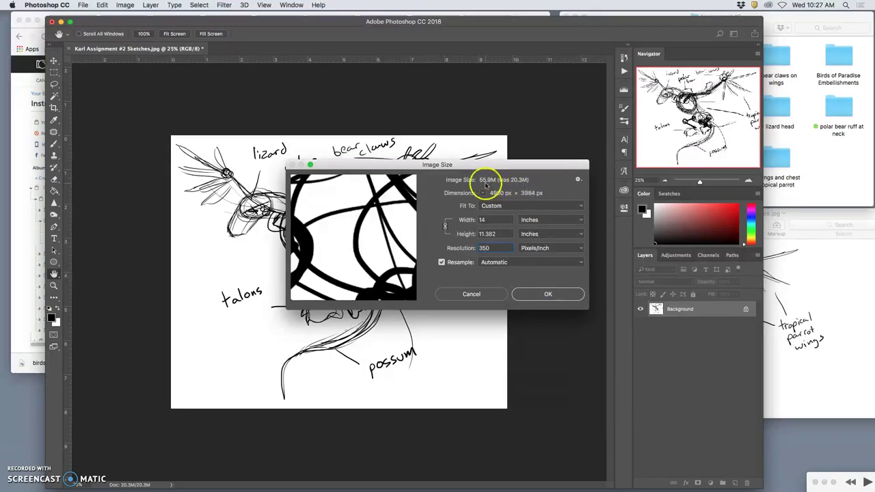
pyautogui.click(547, 292)
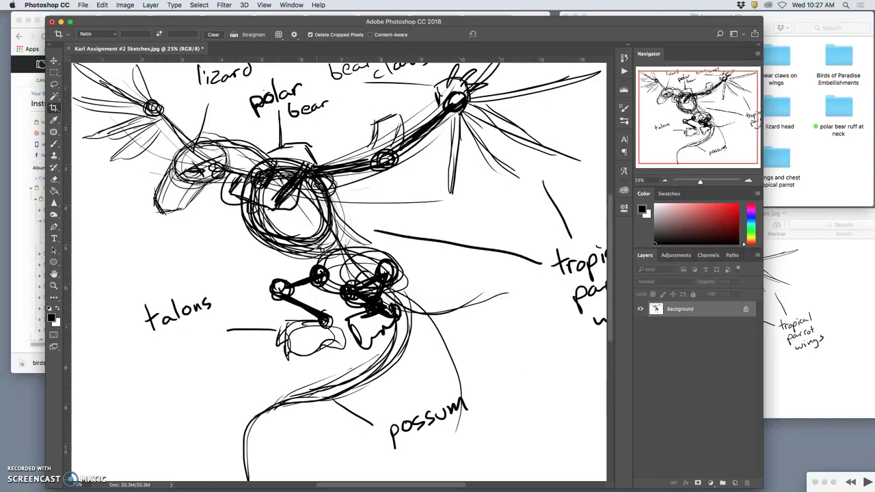
pyautogui.press('super+equal')
pyautogui.press('super+equal')
pyautogui.press('super+equal')
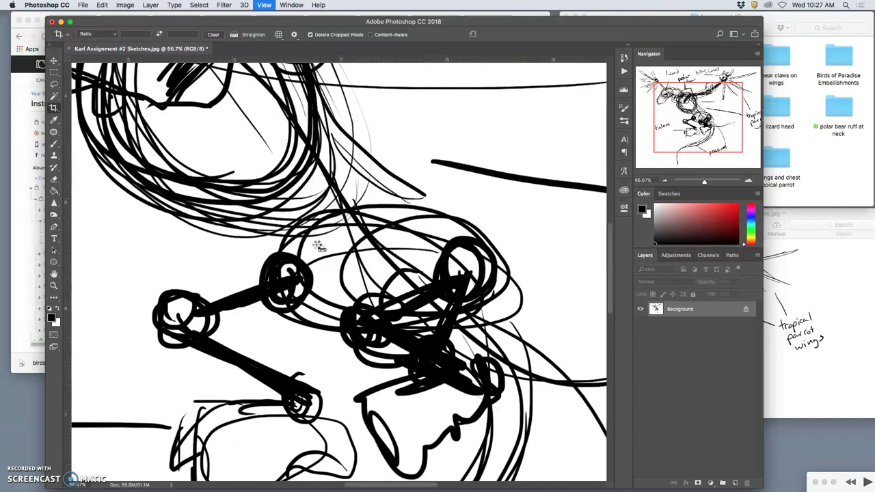
pyautogui.press('super+equal')
pyautogui.press('super+equal')
pyautogui.press('super+equal')
pyautogui.press('super+equal')
pyautogui.press('super+equal')
pyautogui.press('super+equal')
pyautogui.press('super+minus')
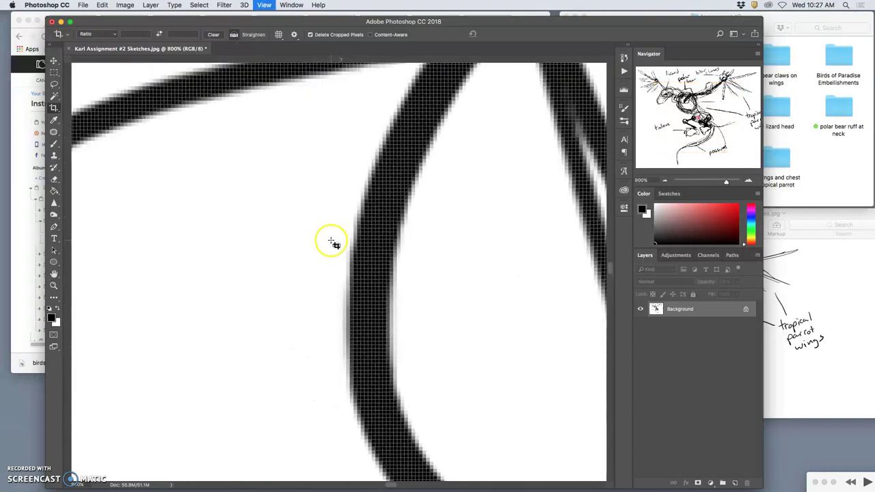
pyautogui.press('super+minus')
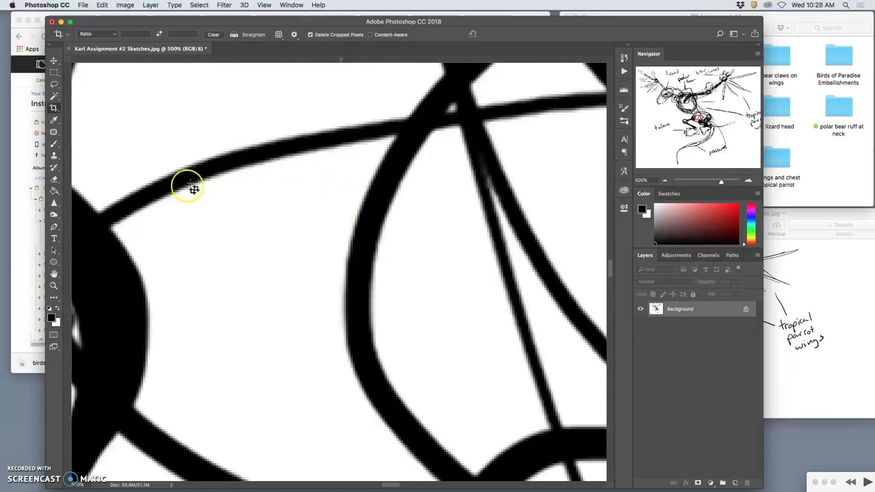
pyautogui.press('super')
pyautogui.press('super+minus')
pyautogui.press('super+minus')
pyautogui.press('super+minus')
pyautogui.press('super+minus')
pyautogui.press('super+minus')
pyautogui.press('super+minus')
pyautogui.press('super+minus')
pyautogui.press('super+minus')
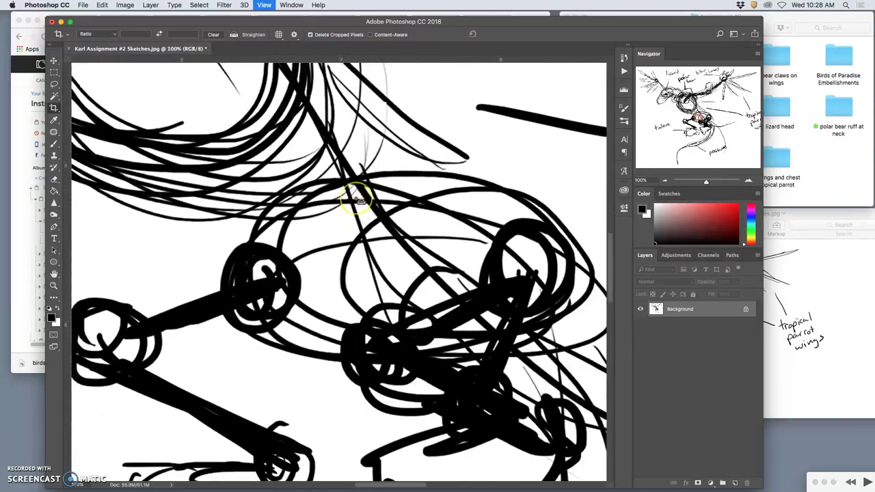
pyautogui.press('super+minus')
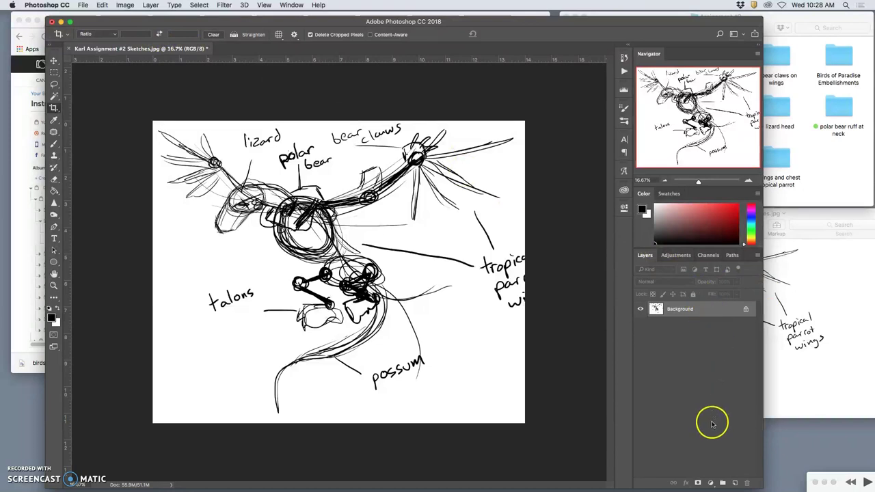
# Add a new Layer 1 and fill it with 50% Gray
pyautogui.click(736, 484)
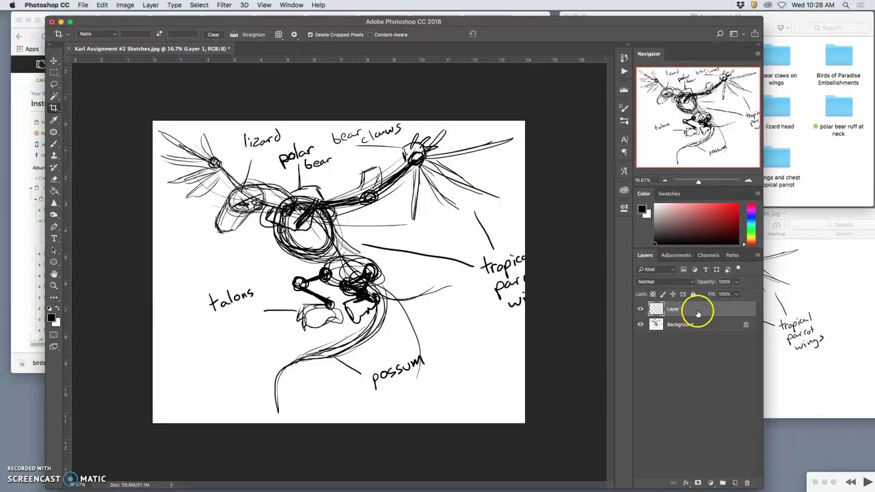
pyautogui.click(103, 5)
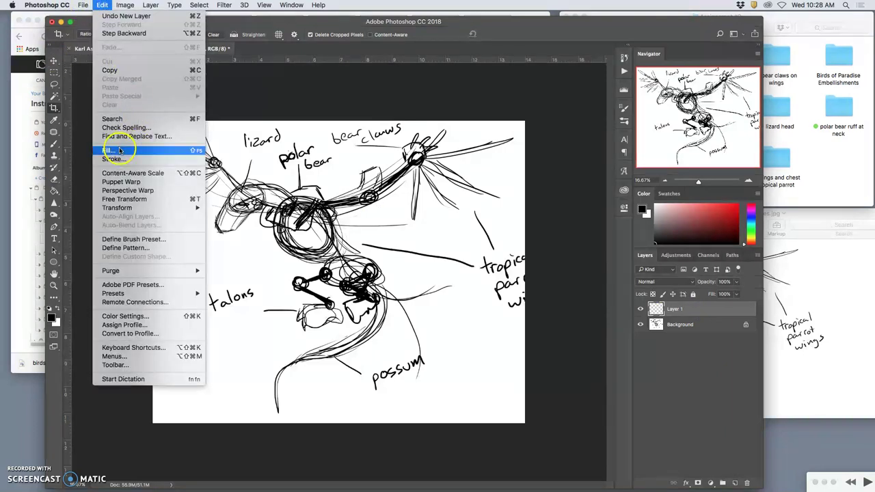
pyautogui.click(120, 150)
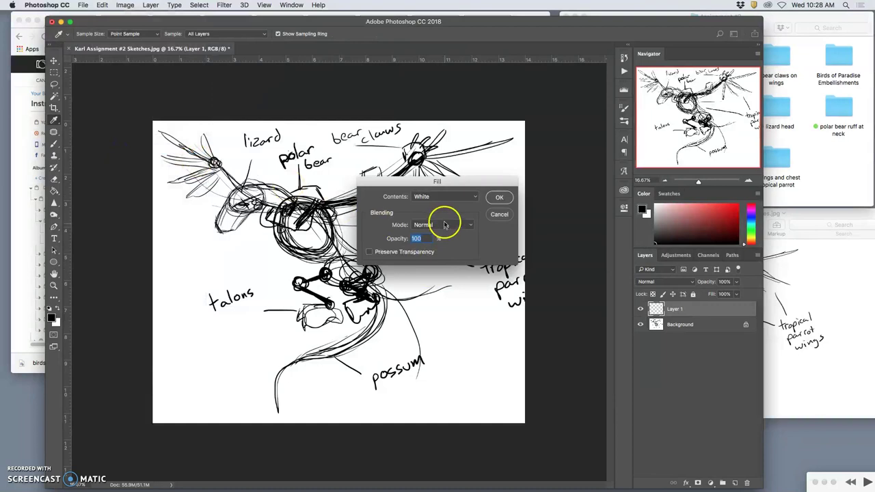
pyautogui.click(443, 197)
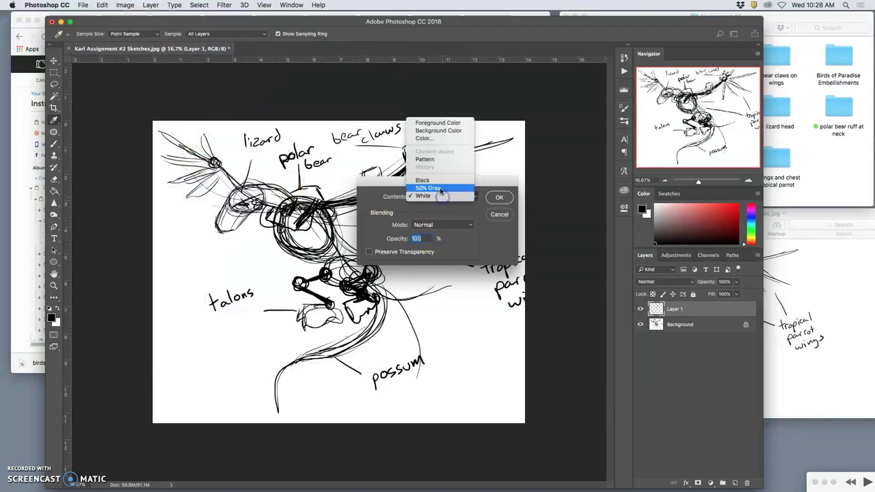
pyautogui.click(441, 189)
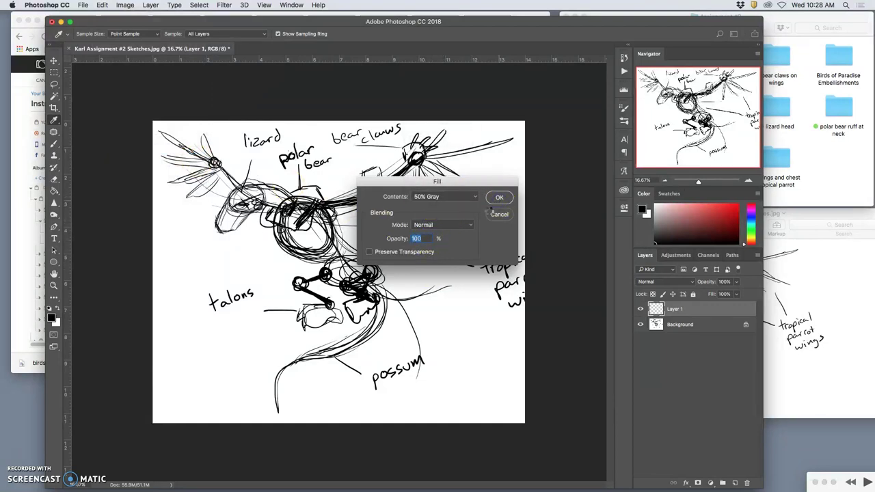
pyautogui.click(497, 198)
pyautogui.press('c')
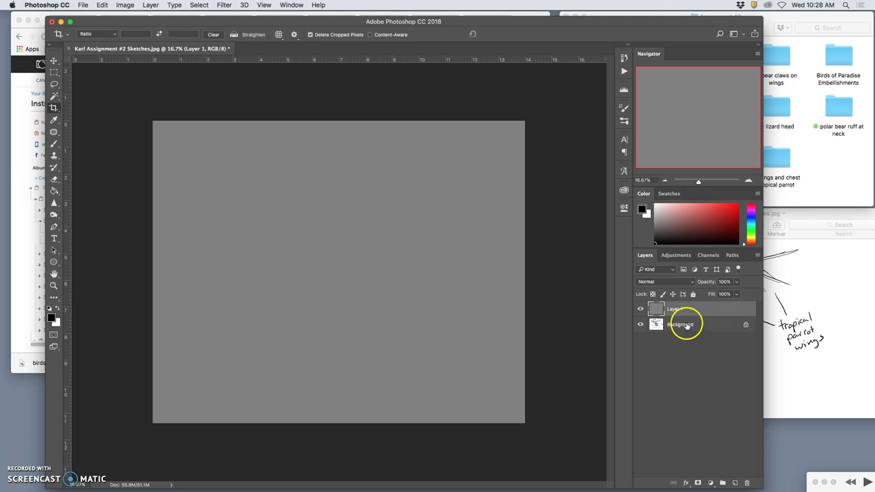
# Unlock the Background as Layer 0 and move the gray Layer 1 beneath it
pyautogui.click(746, 325)
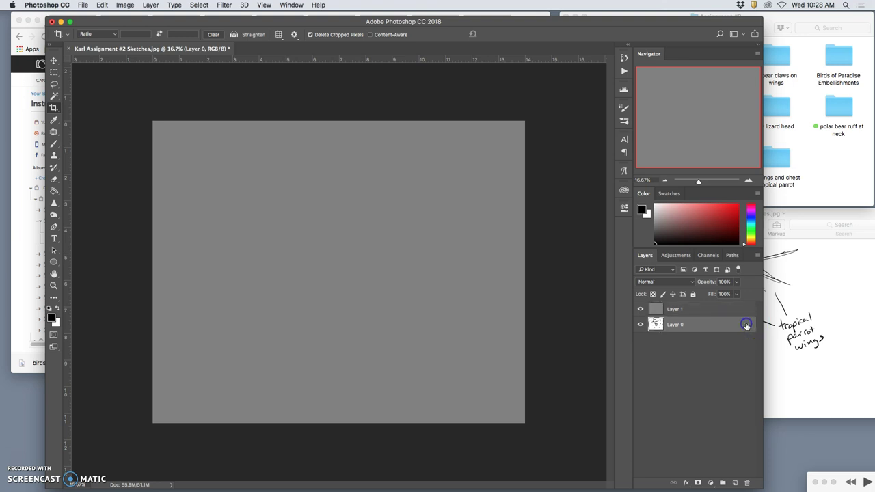
pyautogui.doubleClick(689, 322)
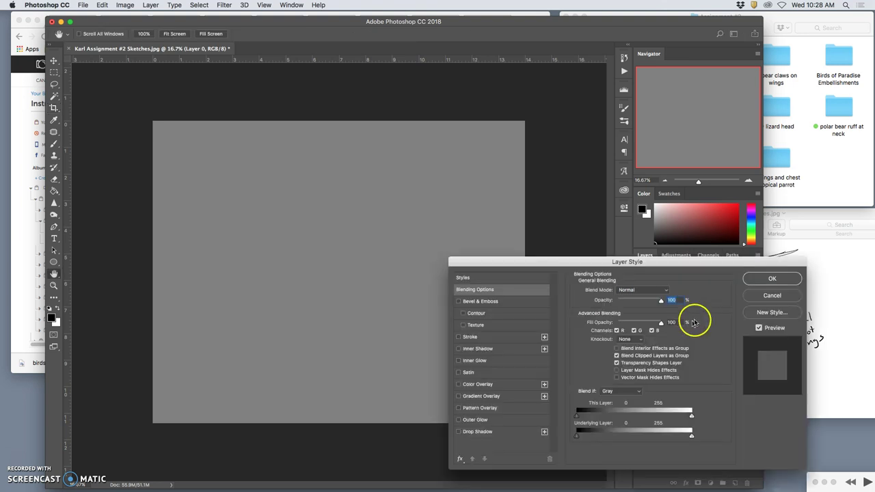
pyautogui.click(769, 296)
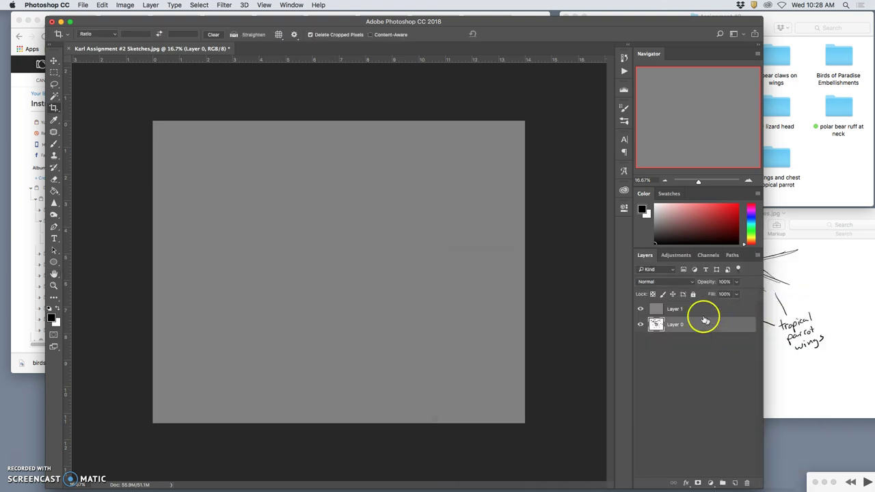
pyautogui.moveTo(697, 309); pyautogui.dragTo(697, 342)
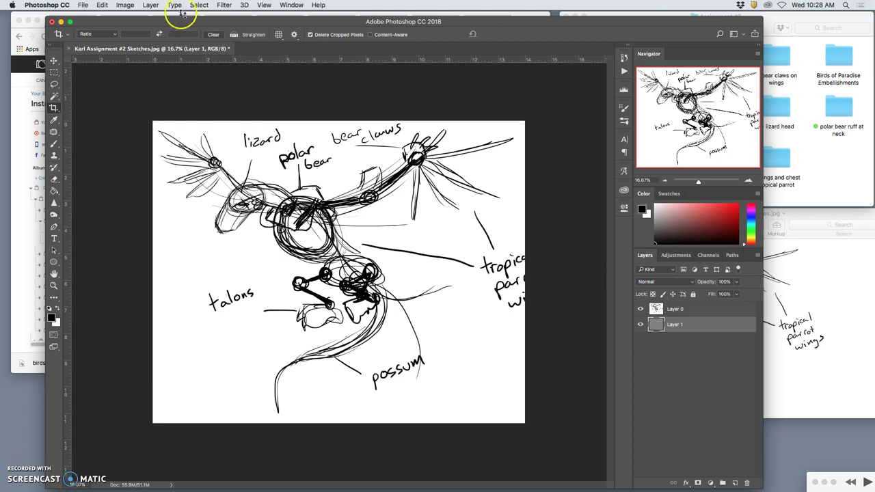
# Enlarge the canvas to 40 inches wide by 30 inches high
pyautogui.click(126, 5)
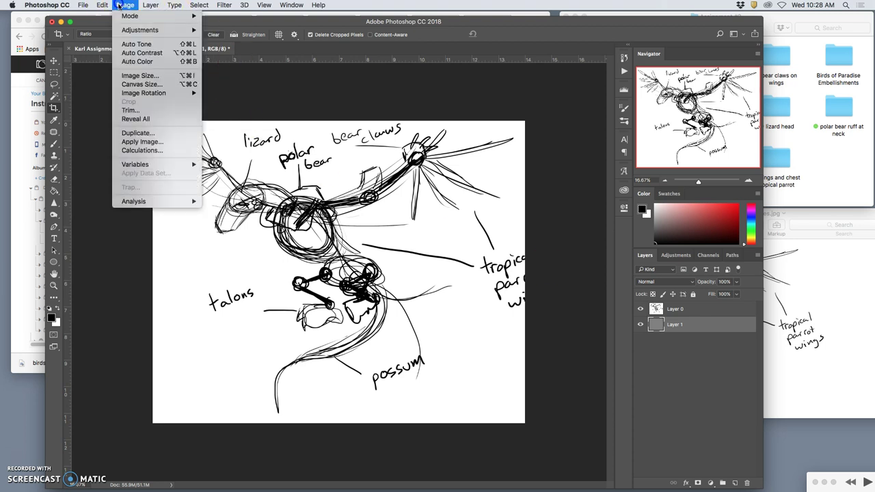
pyautogui.click(132, 83)
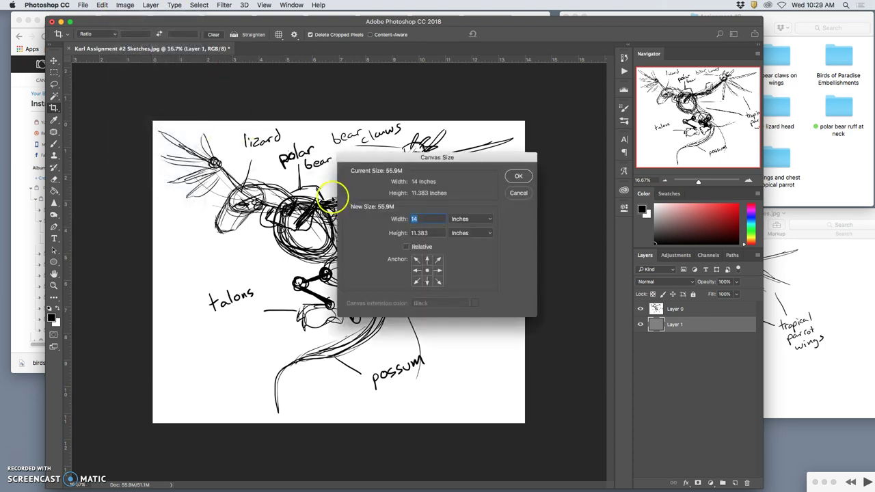
pyautogui.click(418, 220)
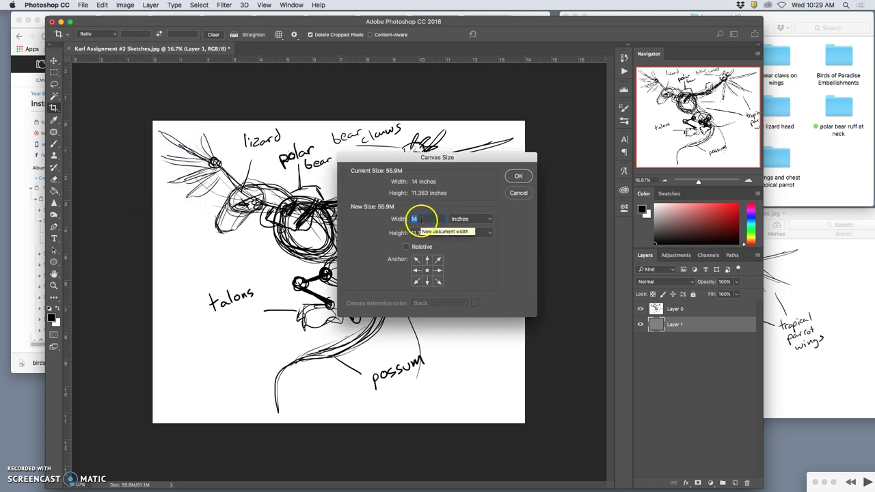
pyautogui.write('40')
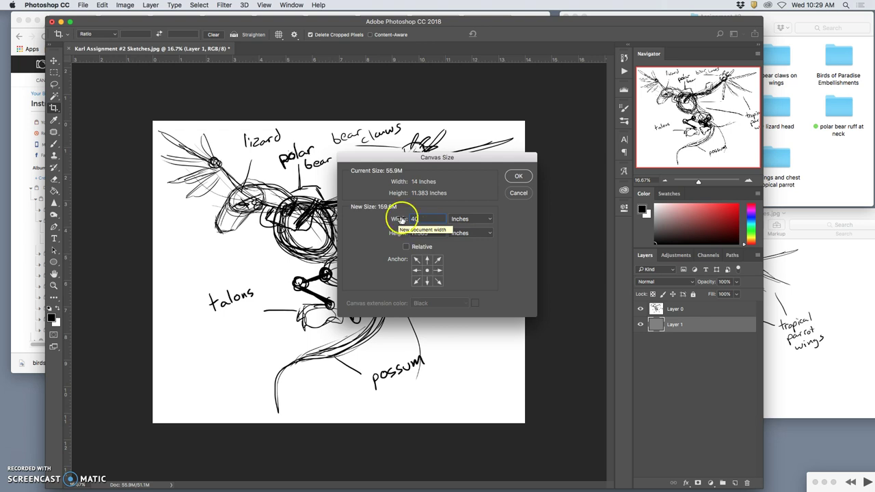
pyautogui.click(393, 233)
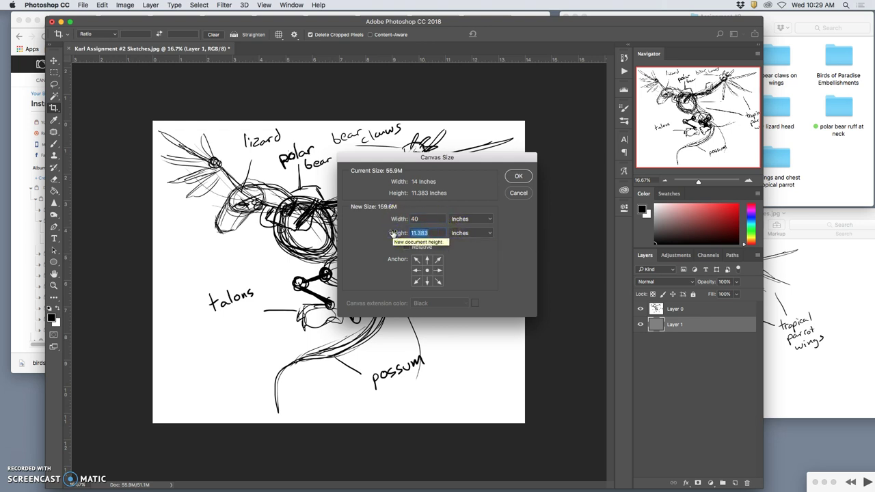
pyautogui.moveTo(394, 233)
pyautogui.mouseDown()
pyautogui.moveTo(229, 230)
pyautogui.moveTo(280, 260)
pyautogui.moveTo(316, 229)
pyautogui.moveTo(394, 240)
pyautogui.mouseUp()
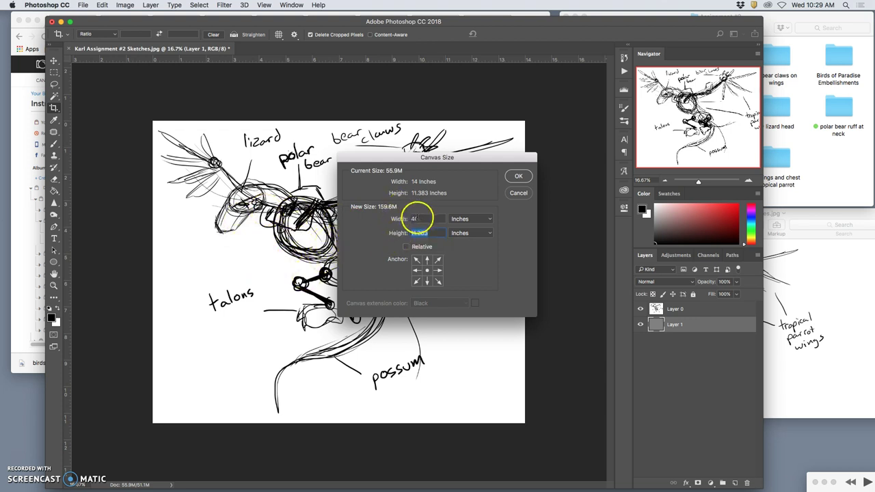
pyautogui.write('30')
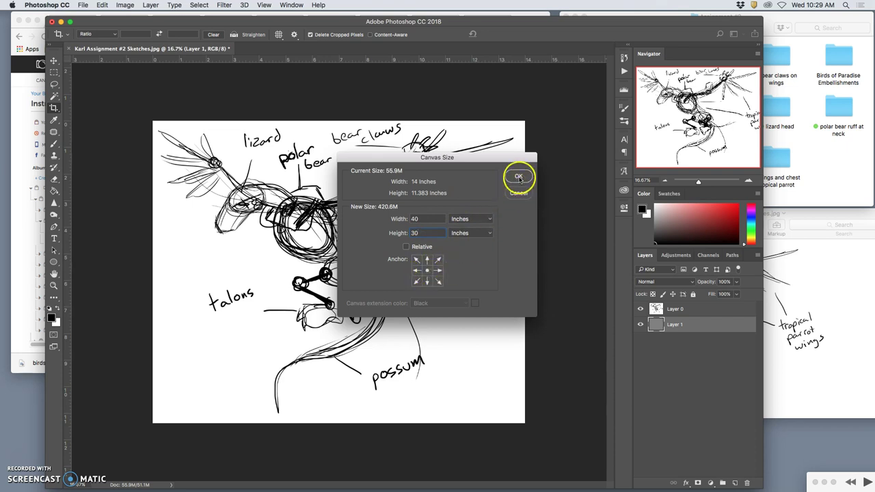
pyautogui.click(431, 236)
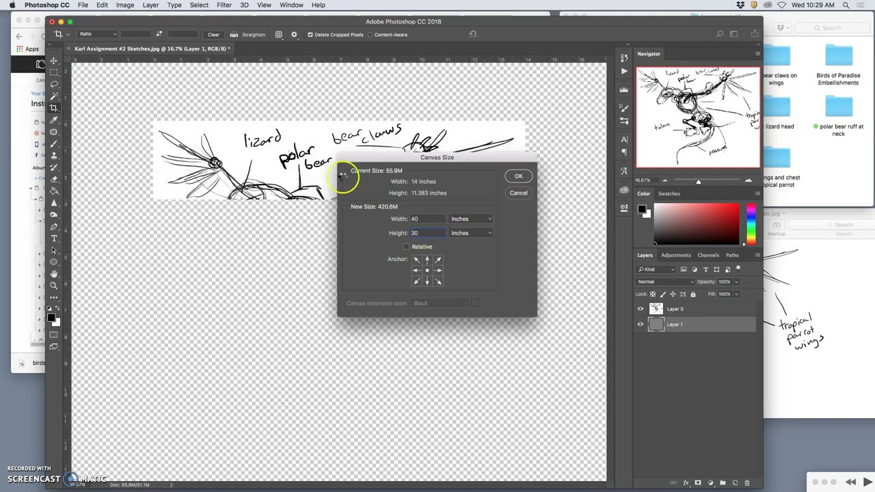
pyautogui.click(524, 176)
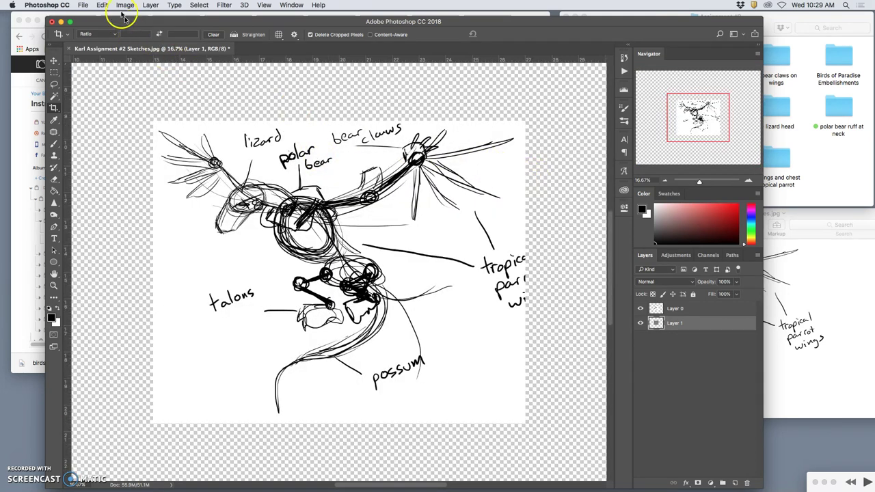
# Hide the sketch layer and fill Layer 1 with 50% Gray across the enlarged canvas
pyautogui.click(102, 6)
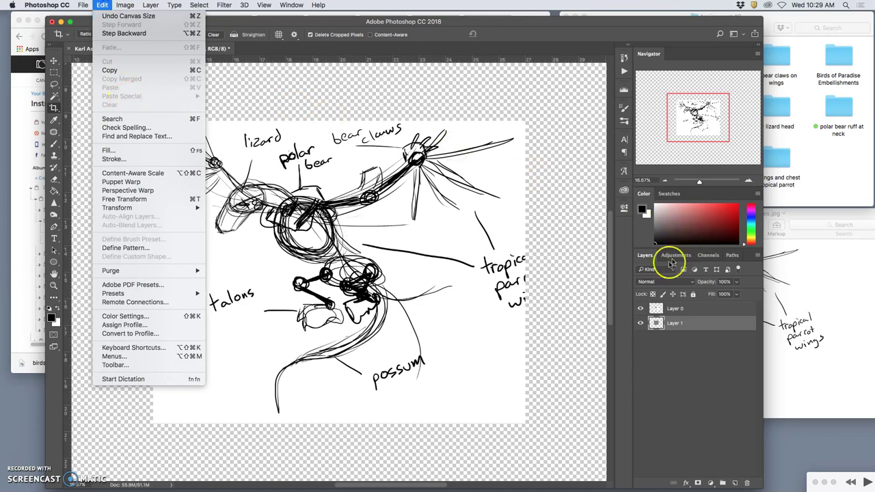
pyautogui.click(641, 309)
pyautogui.click(641, 308)
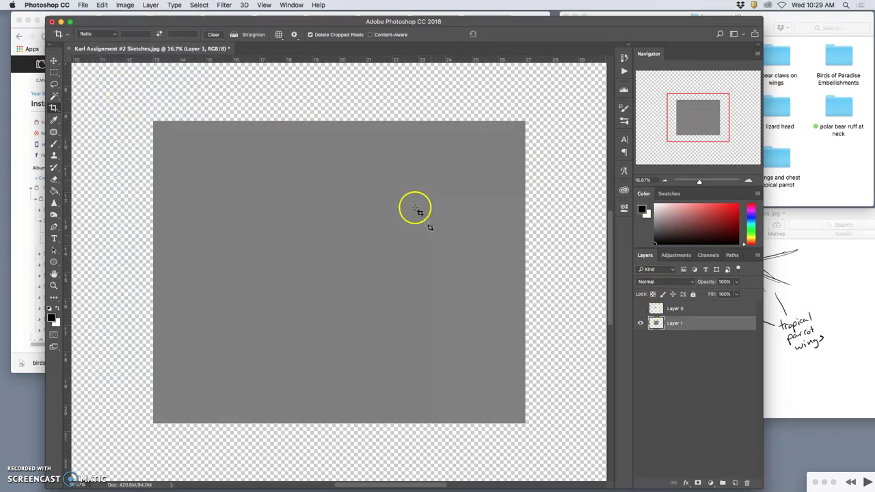
pyautogui.click(641, 308)
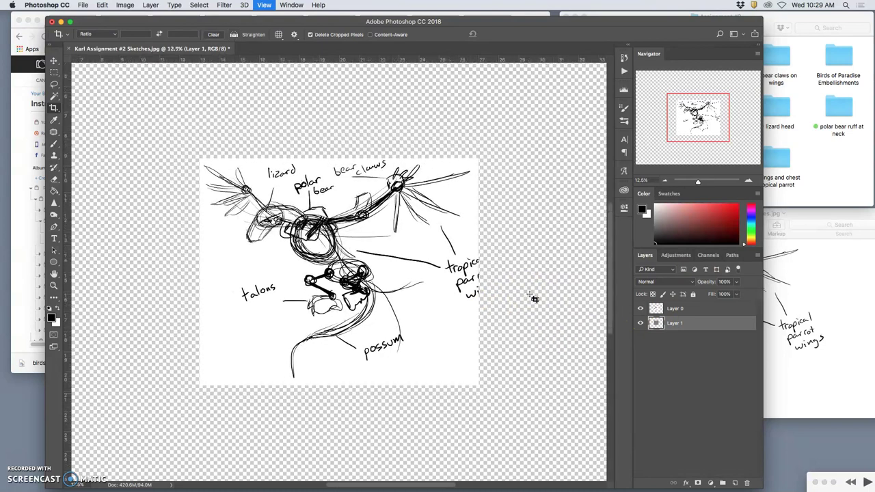
pyautogui.press('super+minus')
pyautogui.press('super+minus')
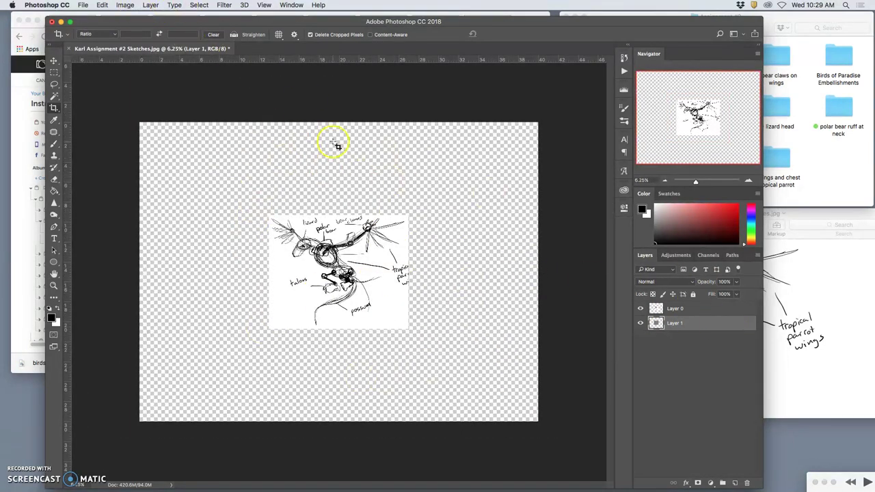
pyautogui.click(103, 5)
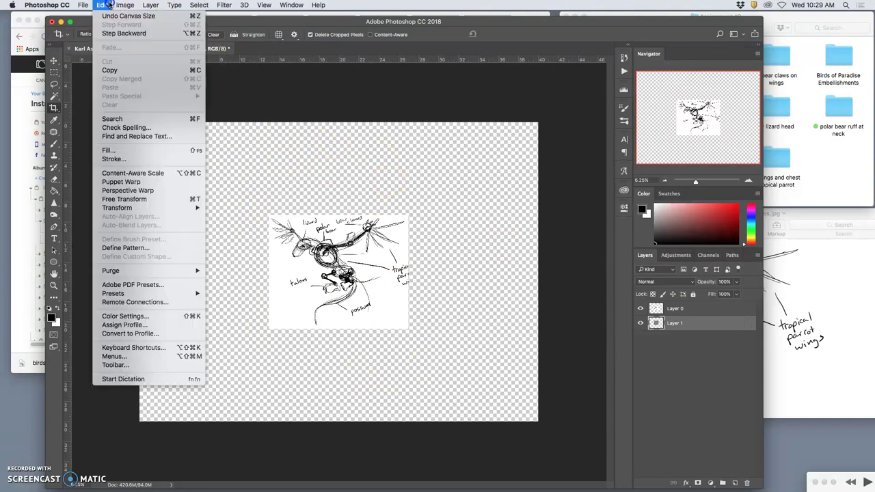
pyautogui.click(109, 150)
pyautogui.click(503, 198)
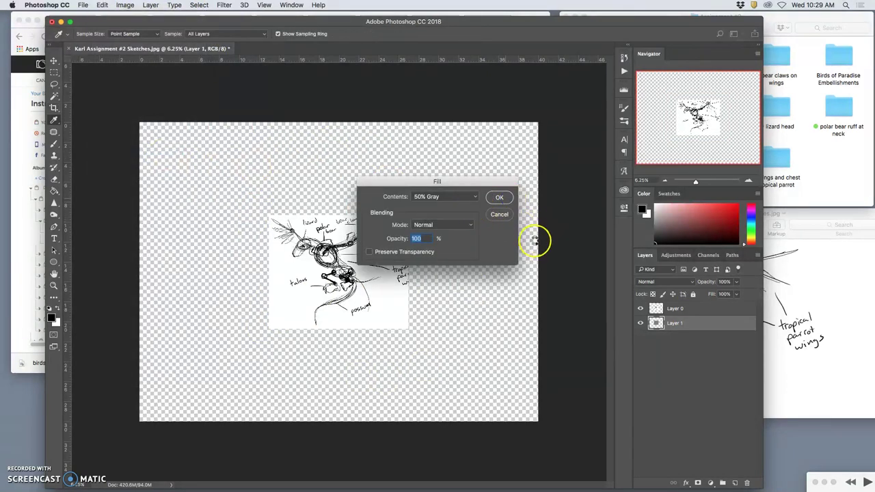
pyautogui.press('c')
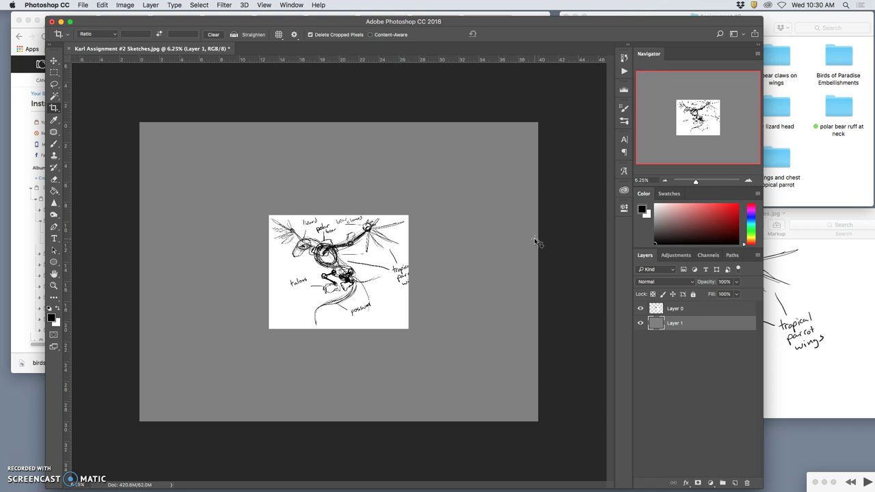
pyautogui.moveTo(512, 266); pyautogui.dragTo(463, 270)
# Lower Layer 0's opacity to 50%, then bring the Assignment #2 Finder window forward
pyautogui.click(719, 308)
pyautogui.click(737, 282)
pyautogui.moveTo(738, 294); pyautogui.dragTo(716, 295)
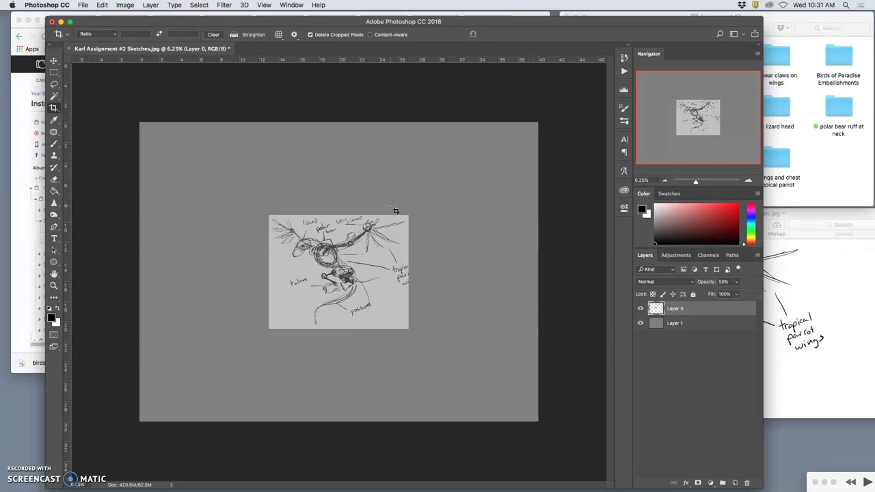
pyautogui.click(833, 121)
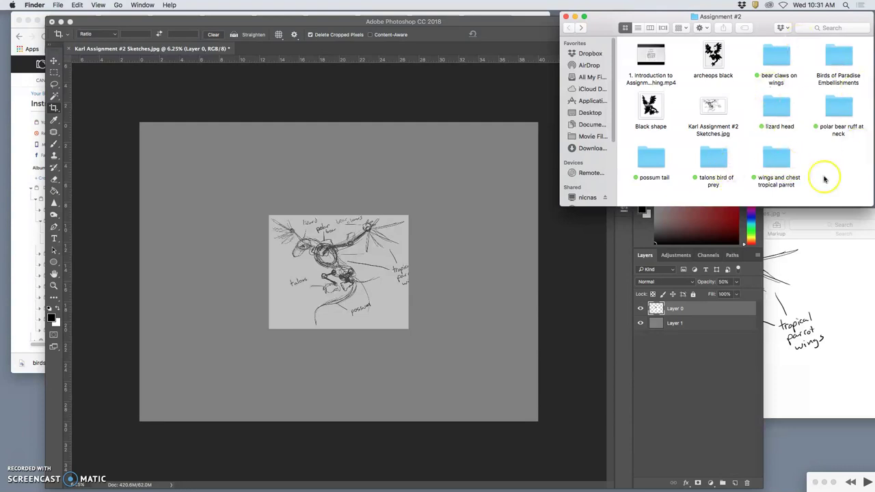
# Open the lizard head folder in Finder and drag 1 rtsojdh.jpg onto the Photoshop canvas
pyautogui.doubleClick(779, 109)
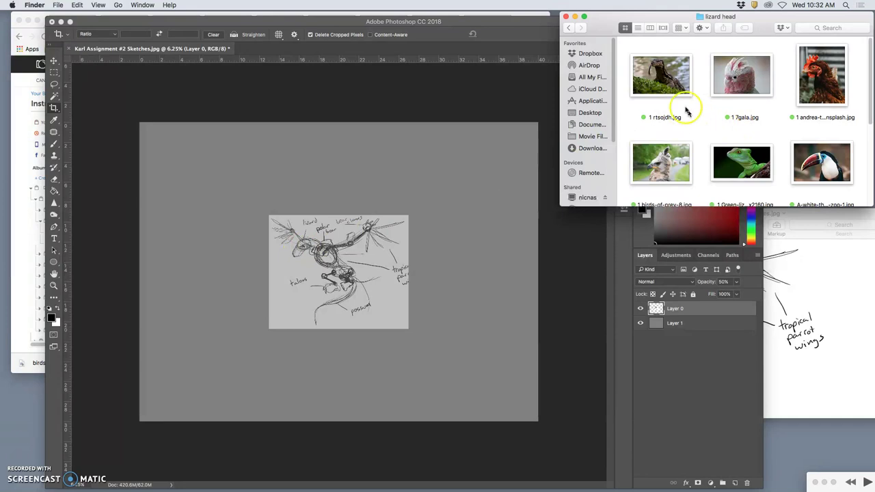
pyautogui.moveTo(662, 76); pyautogui.dragTo(462, 225)
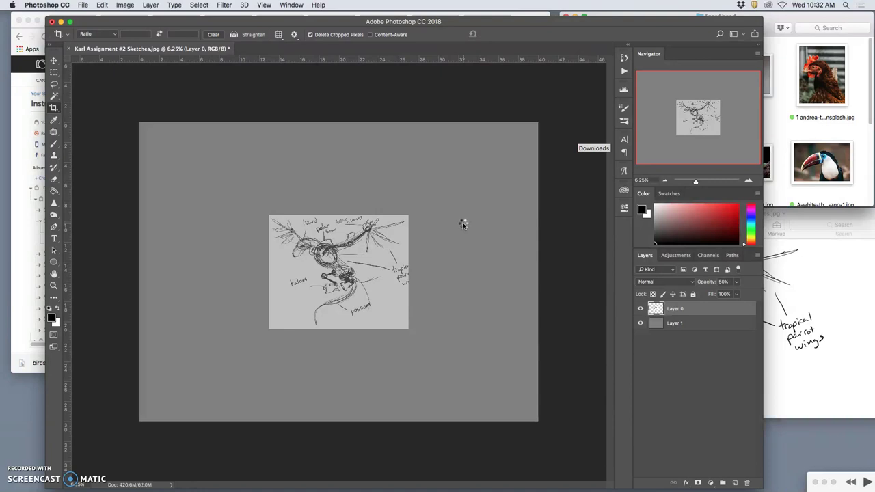
# Place 1 rtsojdh.jpg as a layer and move it to the canvas's upper left
pyautogui.moveTo(463, 225); pyautogui.dragTo(464, 223)
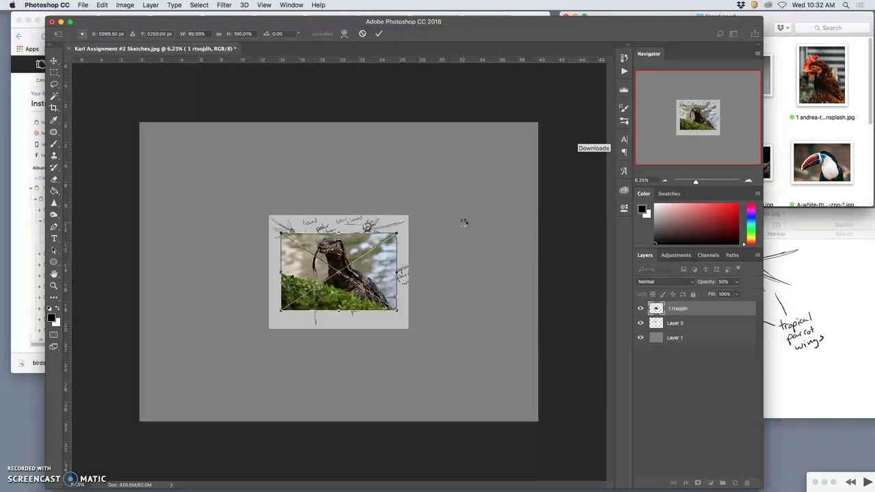
pyautogui.click(460, 228)
pyautogui.click(387, 251)
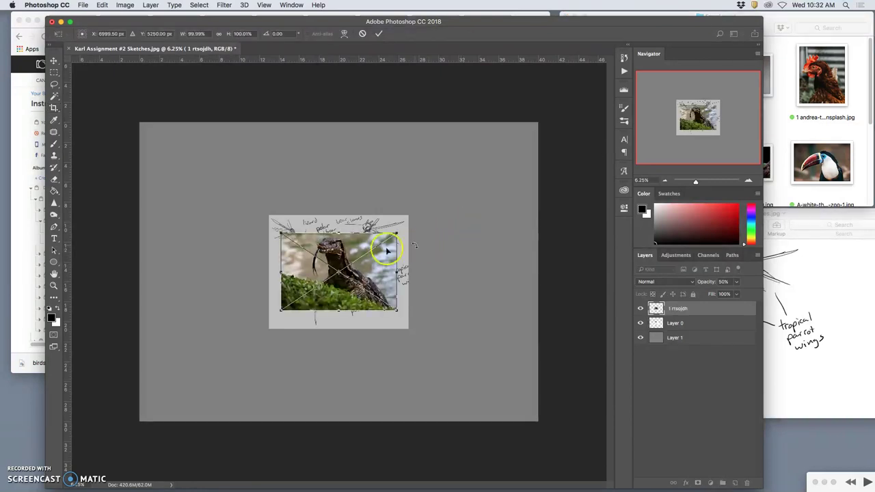
pyautogui.click(56, 60)
pyautogui.click(506, 169)
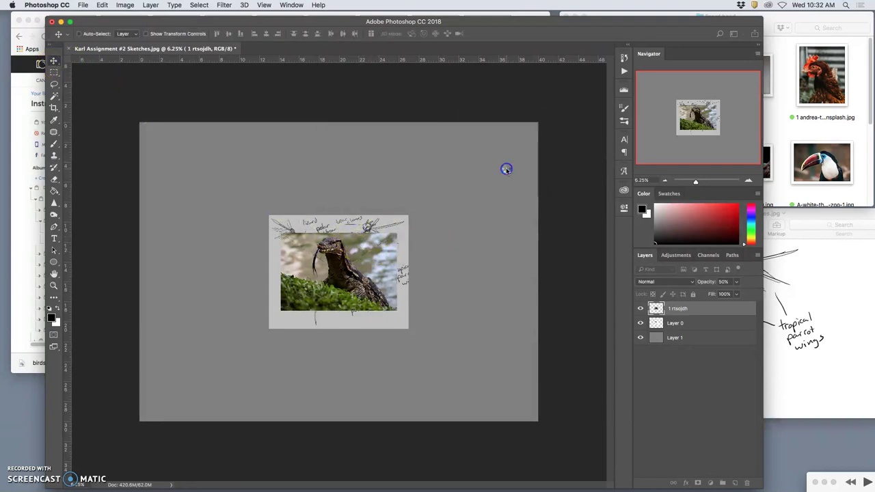
pyautogui.click(361, 260)
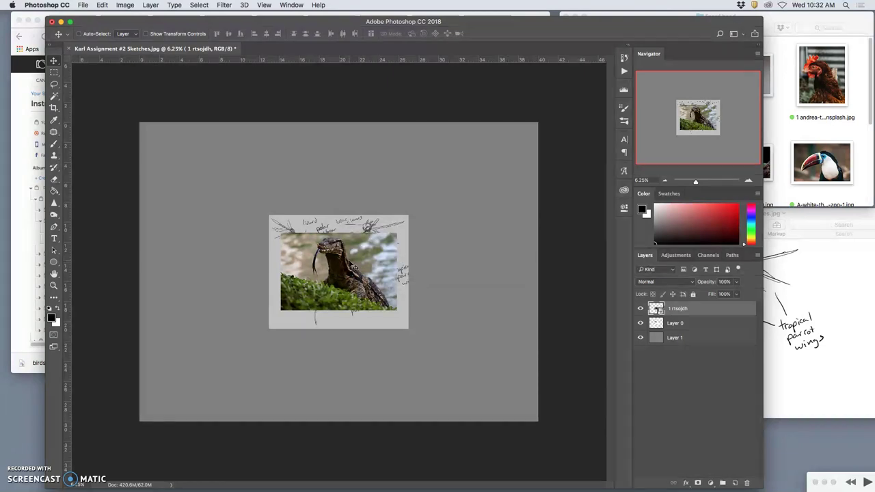
pyautogui.moveTo(348, 261)
pyautogui.mouseDown()
pyautogui.moveTo(342, 216)
pyautogui.moveTo(241, 162)
pyautogui.moveTo(227, 173)
pyautogui.mouseUp()
# Trace a freehand Lasso selection around the lizard's head and upper body in the photo
pyautogui.click(315, 240)
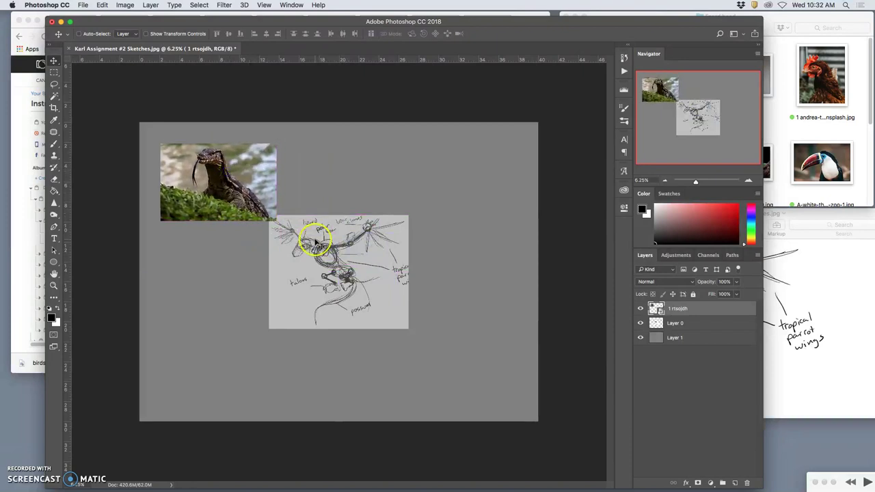
pyautogui.click(53, 84)
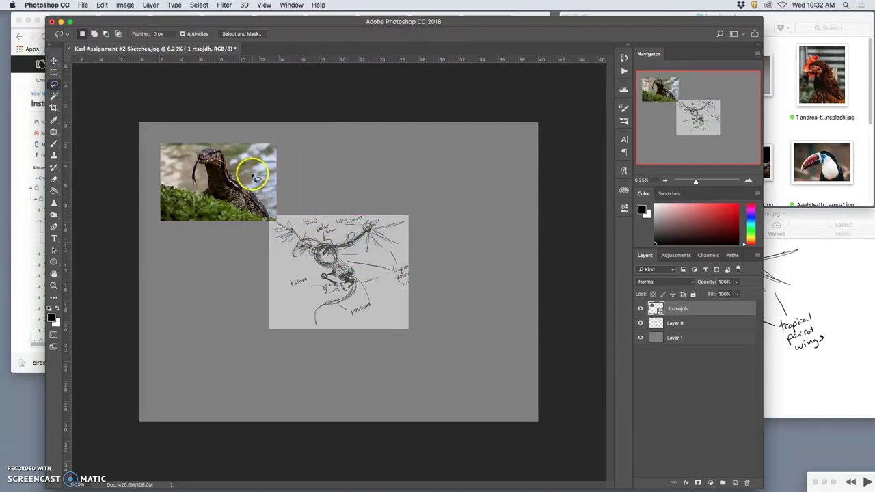
pyautogui.click(242, 175)
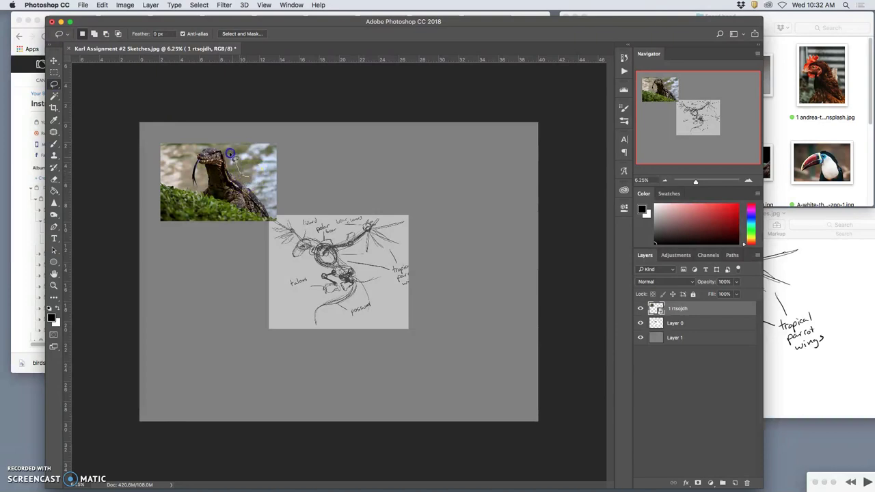
pyautogui.moveTo(189, 155); pyautogui.dragTo(186, 179)
pyautogui.moveTo(209, 195); pyautogui.dragTo(220, 198)
pyautogui.moveTo(215, 153); pyautogui.dragTo(217, 152)
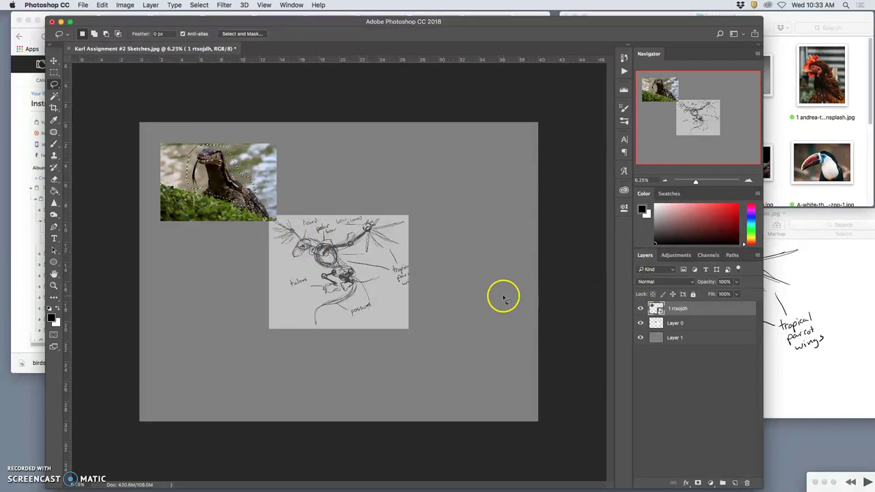
# Copy the selected lizard onto Layer 2, then hide and delete the original photo layer
pyautogui.press('super+j')
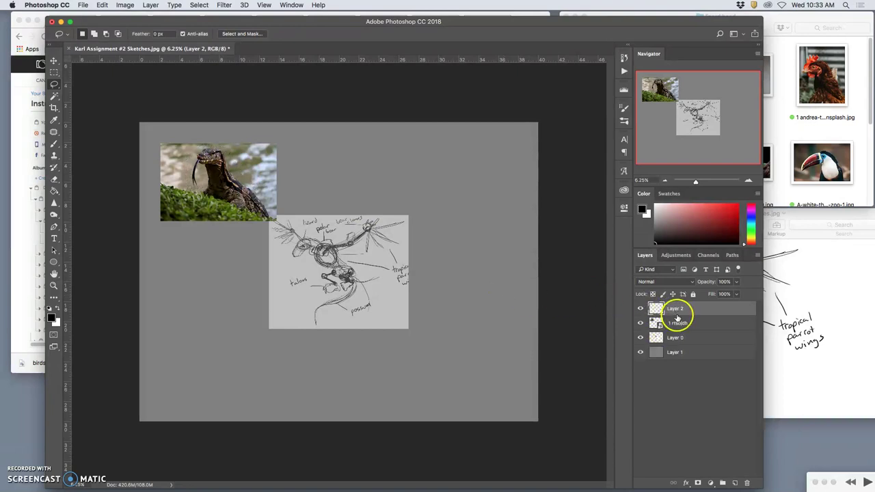
pyautogui.click(641, 323)
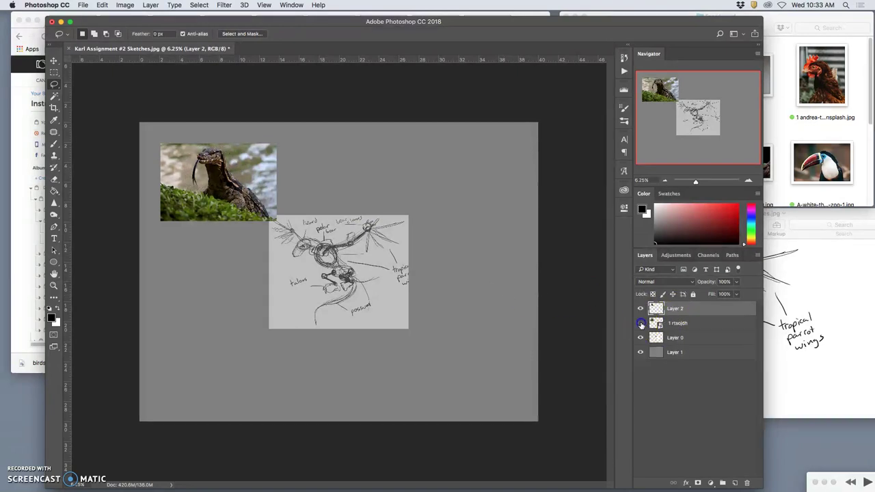
pyautogui.click(683, 326)
pyautogui.press('Delete')
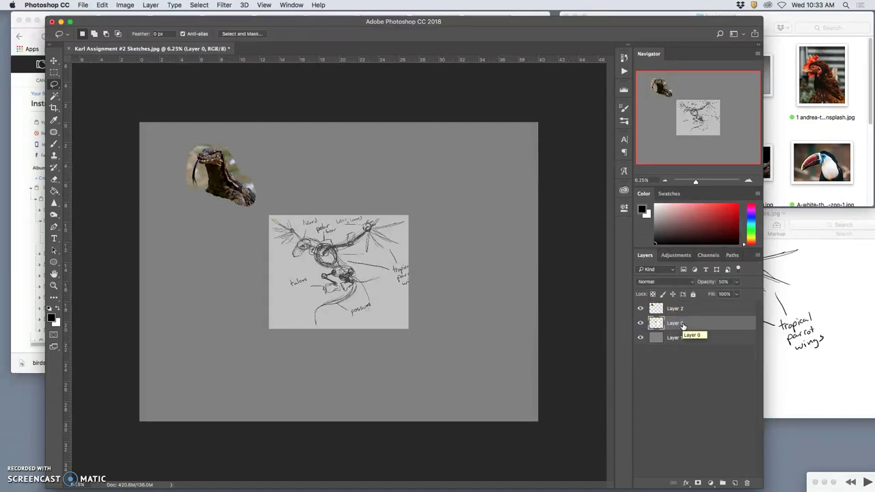
pyautogui.click(682, 324)
# With Auto-Select on, move the Layer 2 lizard head to the upper left and rotate it about −23°
pyautogui.click(54, 61)
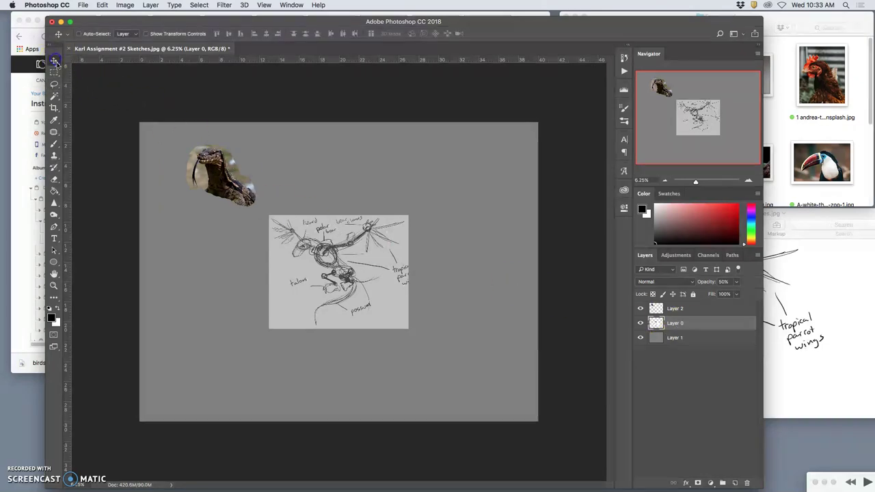
pyautogui.moveTo(223, 176); pyautogui.dragTo(257, 179)
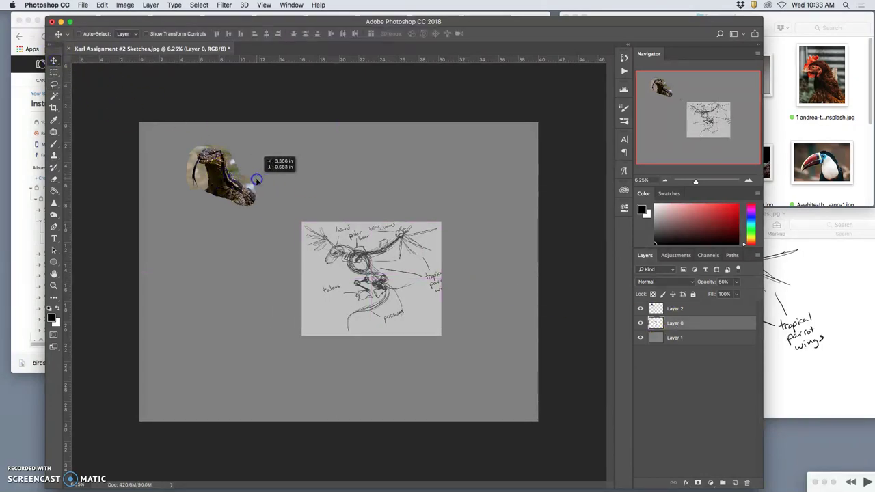
pyautogui.press('super+z')
pyautogui.click(691, 308)
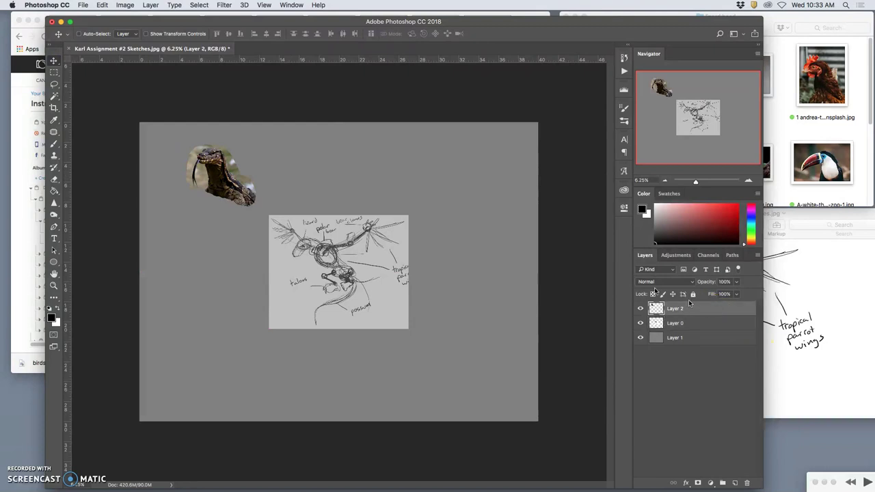
pyautogui.click(79, 34)
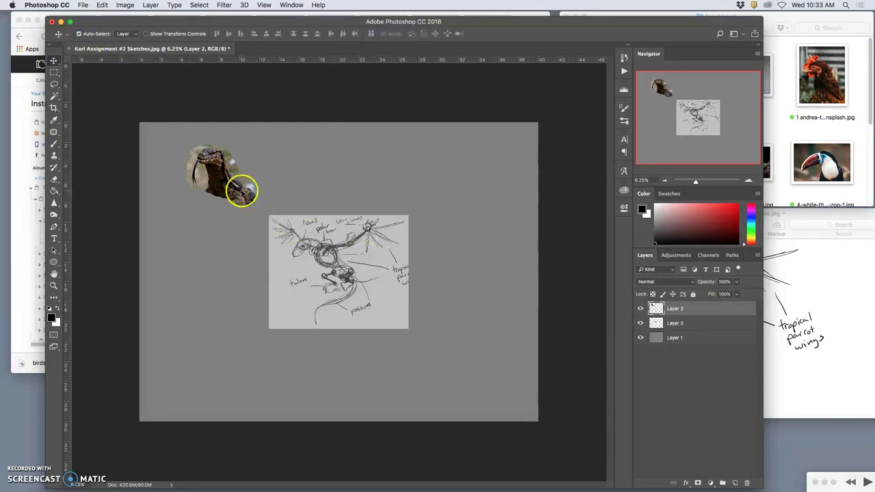
pyautogui.moveTo(242, 190)
pyautogui.mouseDown()
pyautogui.moveTo(301, 199)
pyautogui.moveTo(320, 262)
pyautogui.moveTo(353, 290)
pyautogui.moveTo(345, 260)
pyautogui.moveTo(293, 195)
pyautogui.moveTo(337, 264)
pyautogui.moveTo(246, 186)
pyautogui.moveTo(270, 196)
pyautogui.moveTo(278, 180)
pyautogui.moveTo(276, 194)
pyautogui.moveTo(245, 179)
pyautogui.mouseUp()
pyautogui.click(282, 223)
pyautogui.press('super+t')
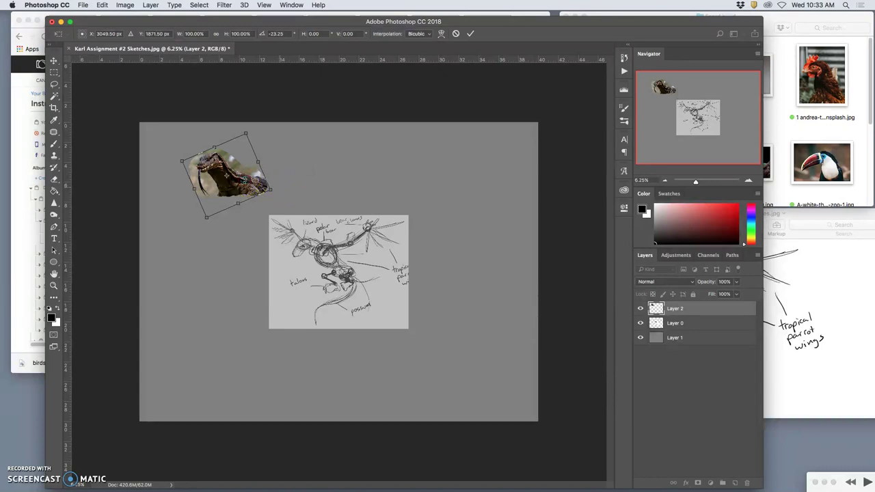
# Warp the lizard head, dragging mesh points to bulge its top up-left and stretch a corner outward
pyautogui.rightClick(245, 180)
pyautogui.click(260, 236)
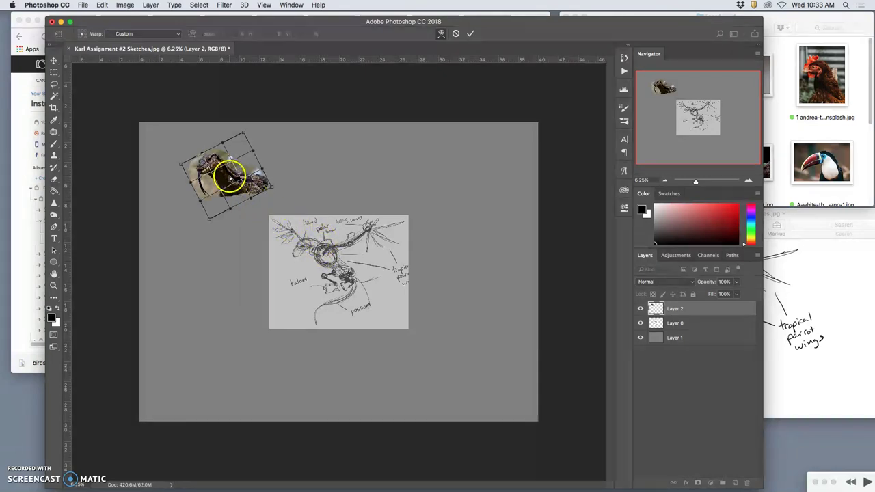
pyautogui.moveTo(230, 176); pyautogui.dragTo(233, 161)
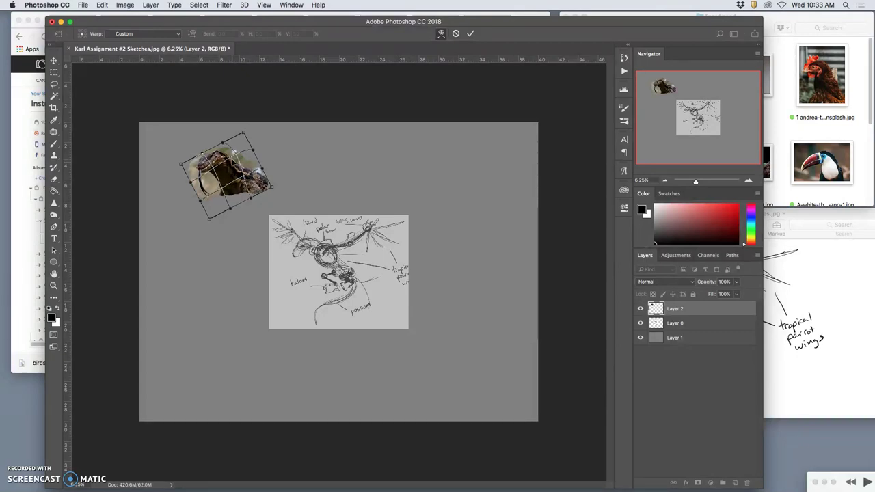
pyautogui.moveTo(233, 161); pyautogui.dragTo(223, 144)
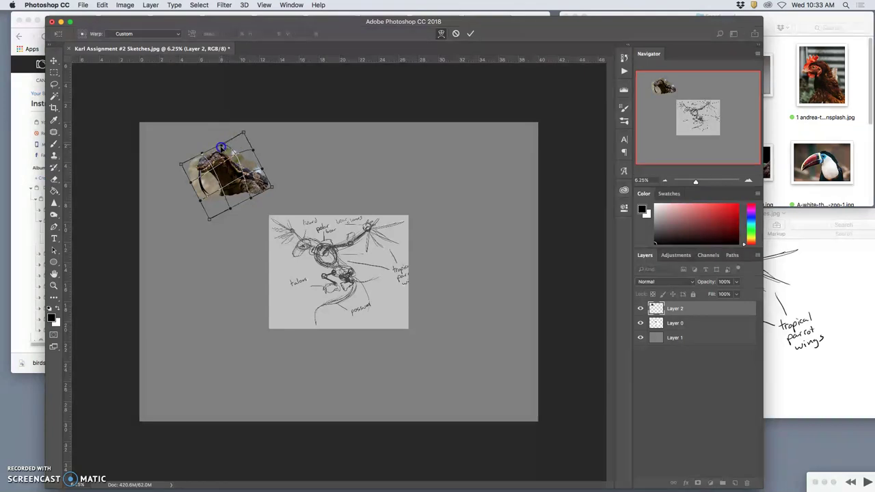
pyautogui.click(225, 179)
pyautogui.moveTo(225, 179); pyautogui.dragTo(233, 177)
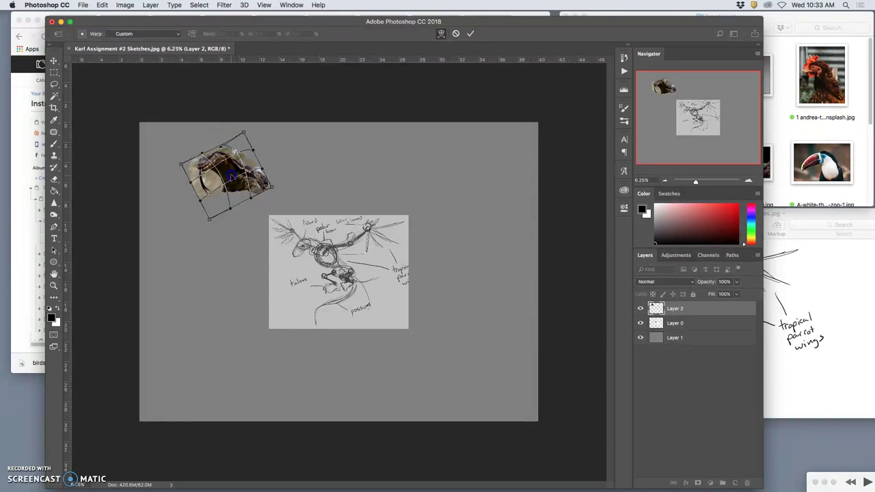
pyautogui.moveTo(250, 157); pyautogui.dragTo(249, 125)
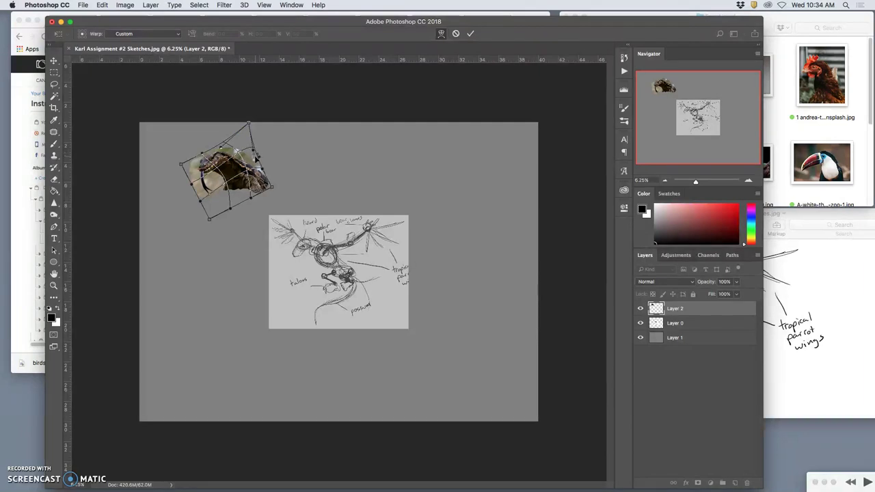
pyautogui.press('Return')
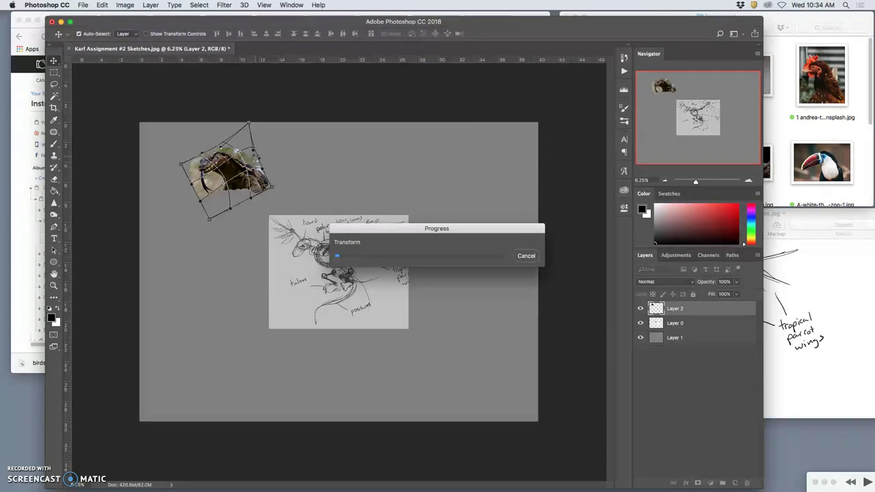
pyautogui.click(217, 162)
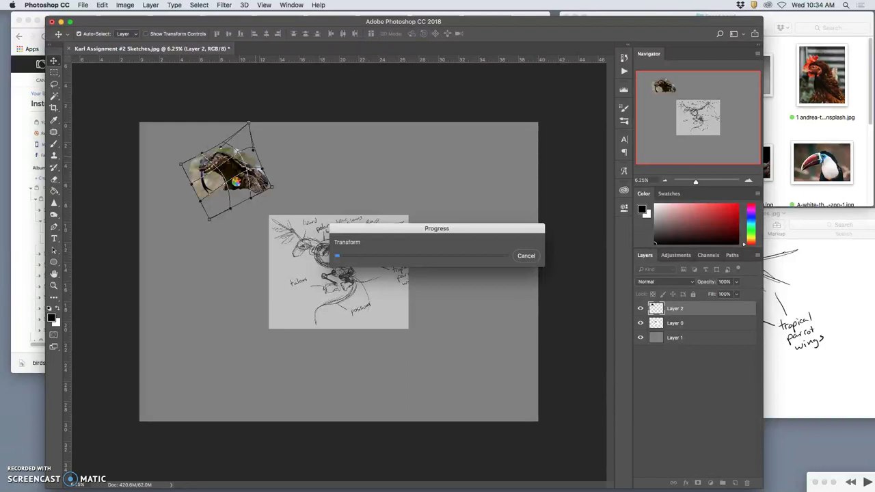
pyautogui.click(315, 178)
pyautogui.click(829, 134)
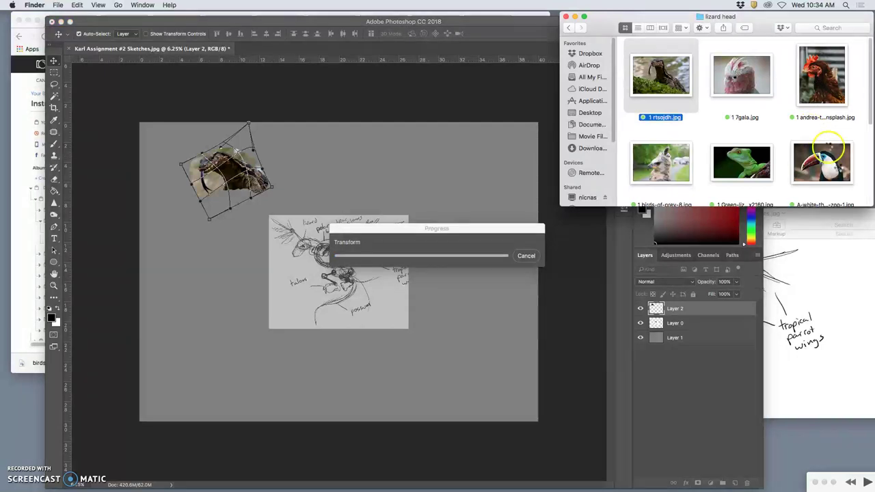
# Bring Finder forward and drag the rooster JPG from the lizard head folder onto the canvas
pyautogui.click(807, 164)
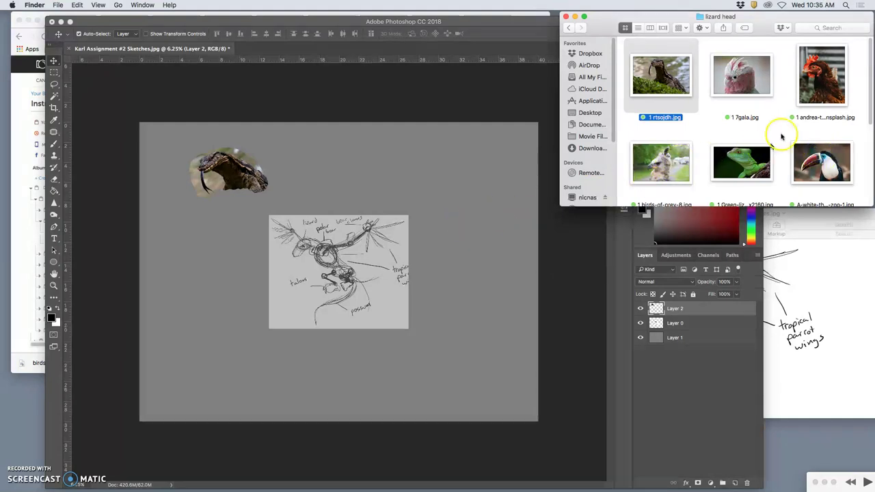
pyautogui.moveTo(817, 81); pyautogui.dragTo(412, 187)
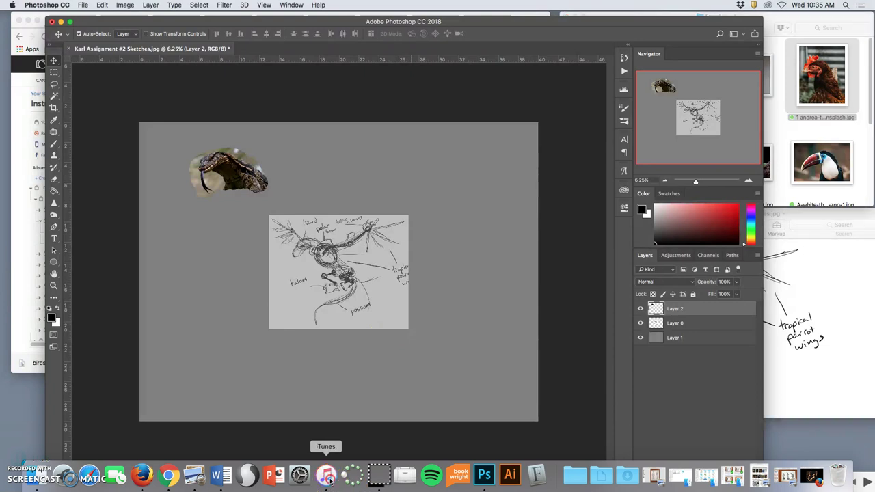
# Quit iTunes, Microsoft Word and Preview from the Dock
pyautogui.rightClick(331, 487)
pyautogui.click(331, 444)
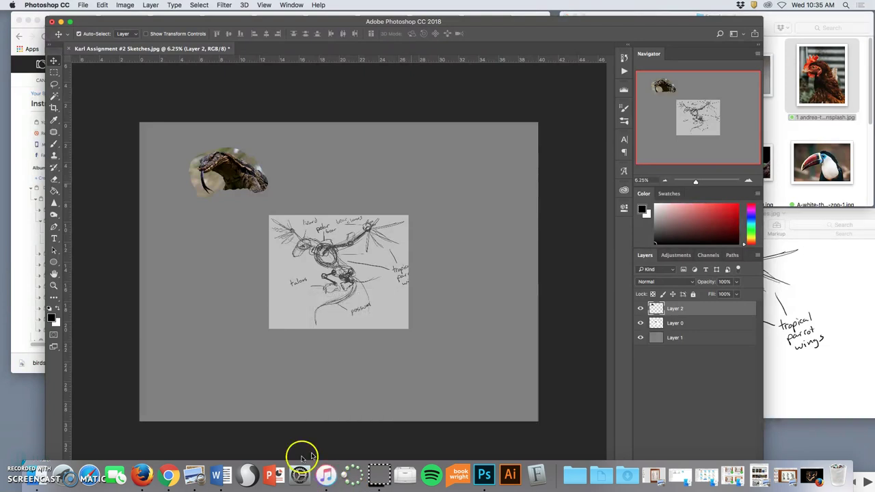
pyautogui.rightClick(226, 480)
pyautogui.click(228, 446)
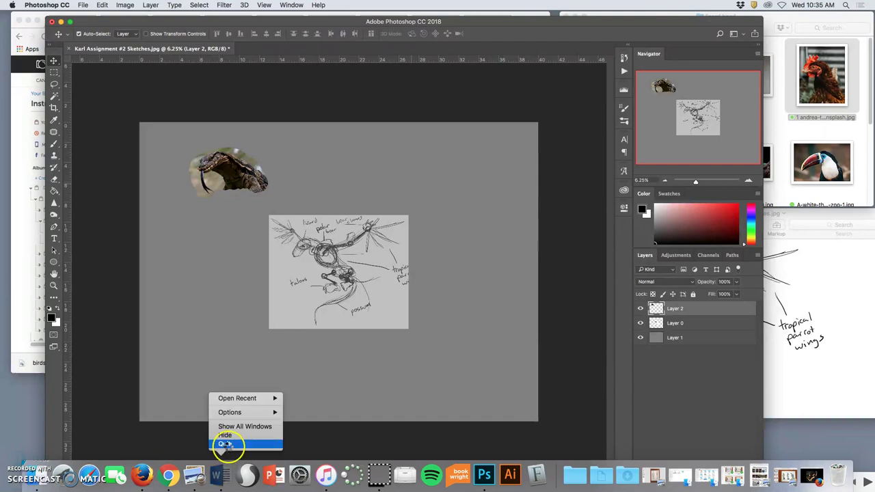
pyautogui.rightClick(195, 478)
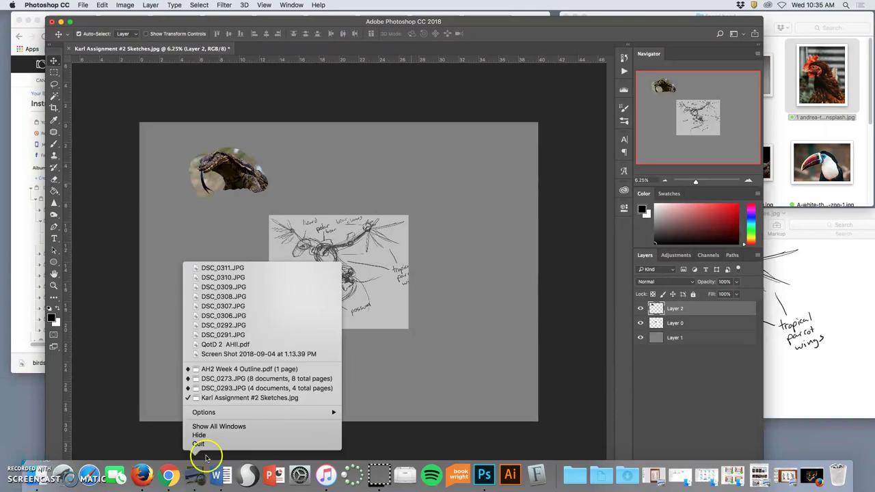
pyautogui.click(198, 445)
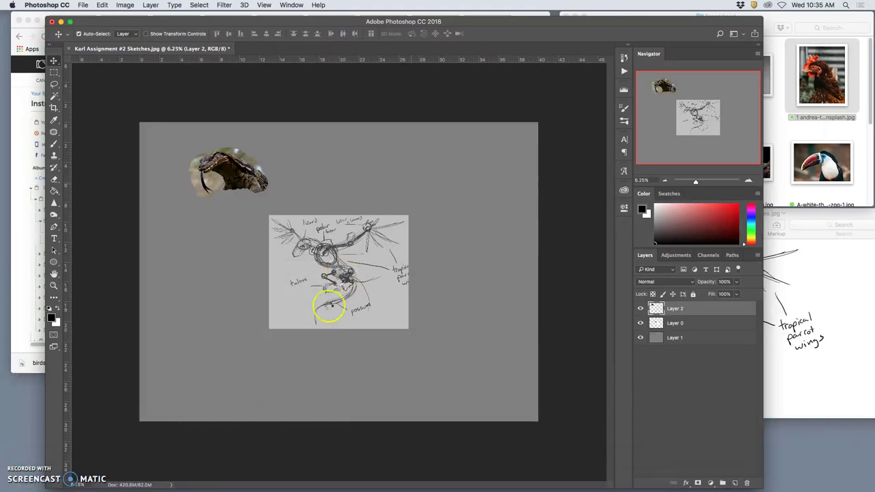
# Force quit the unresponsive iTunes and quit Google Chrome from the Dock
pyautogui.moveTo(219, 484)
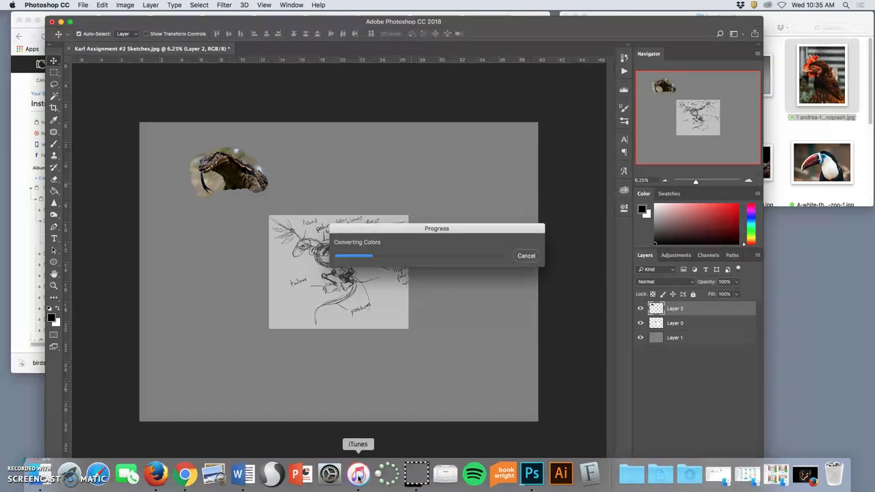
pyautogui.rightClick(358, 479)
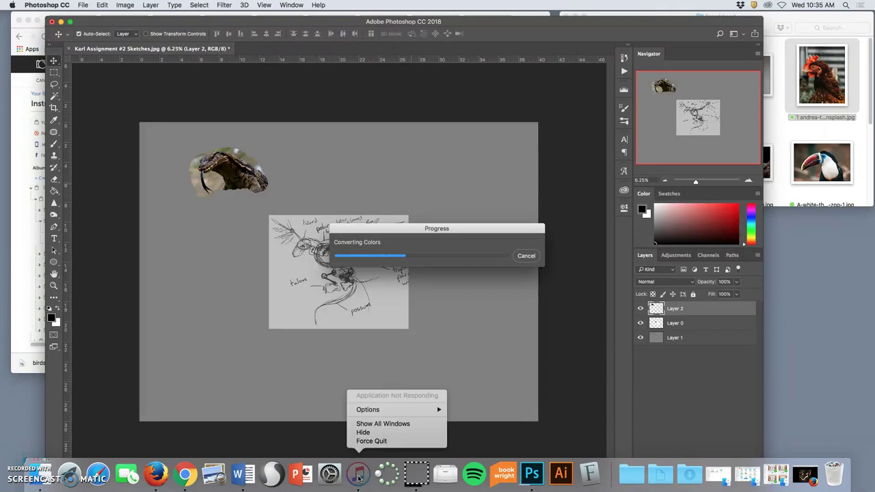
pyautogui.click(368, 444)
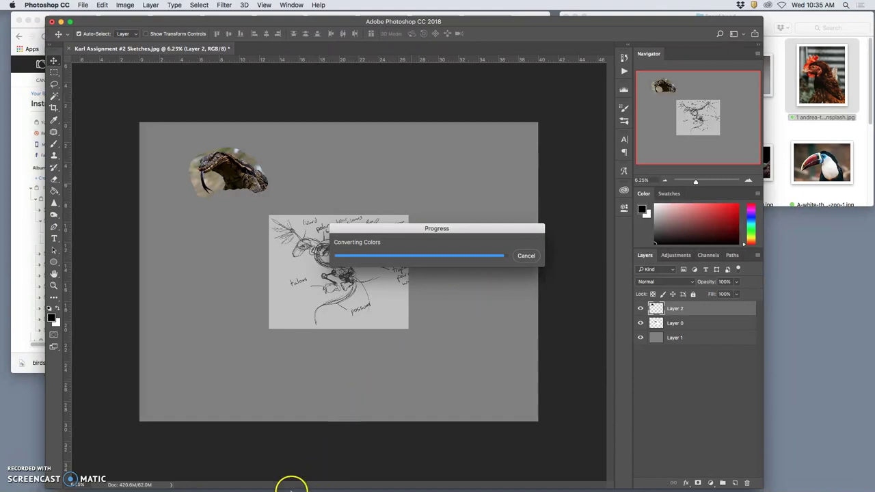
pyautogui.moveTo(295, 482)
pyautogui.rightClick(197, 480)
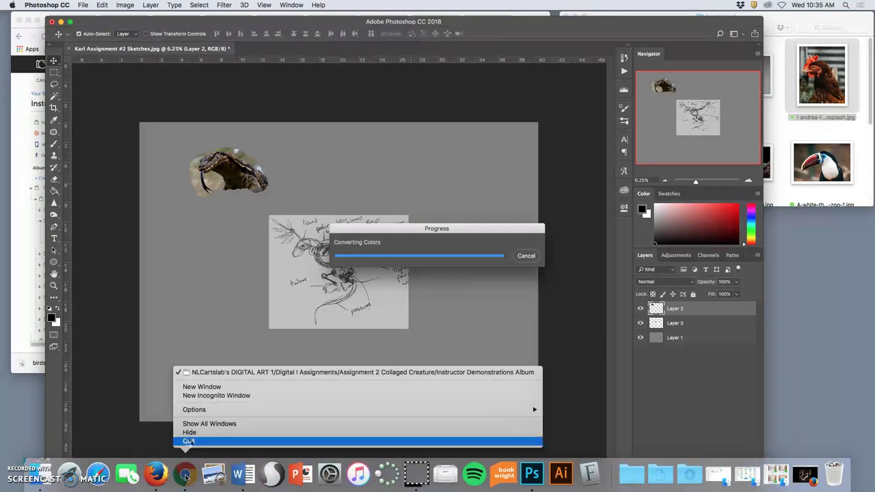
pyautogui.click(189, 442)
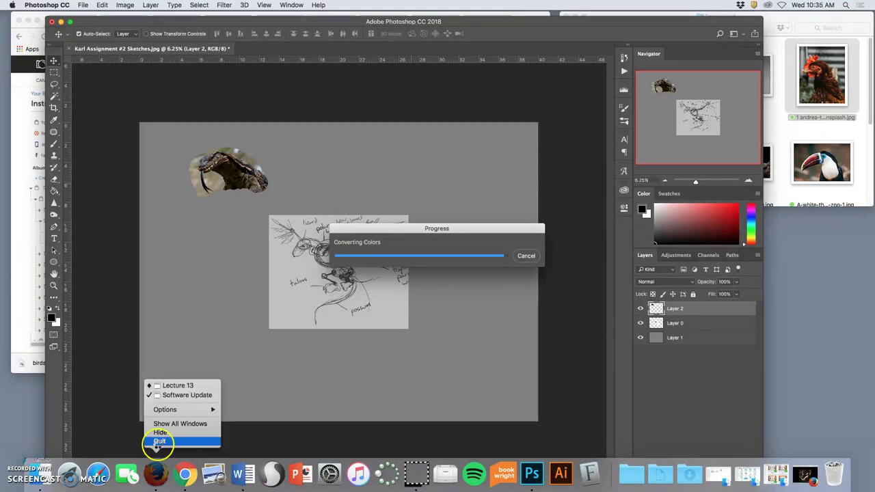
# Cancel placing the rooster photo, keeping only the lizard head and sketch
pyautogui.click(177, 440)
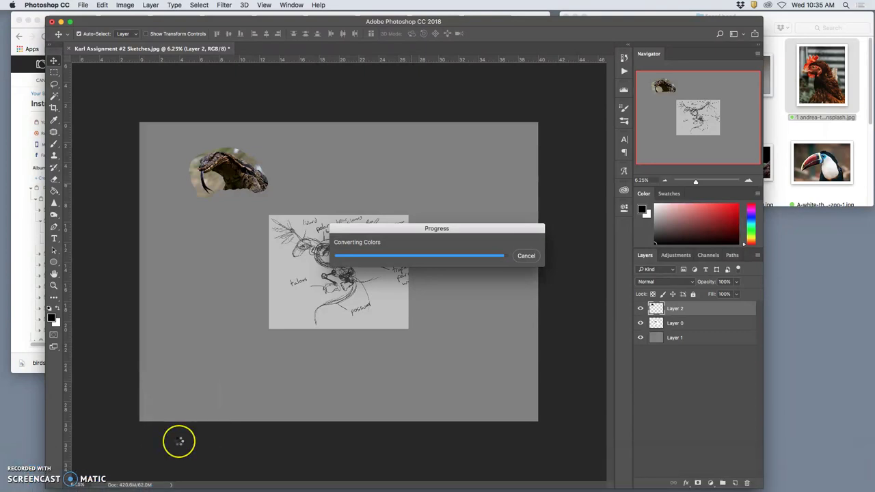
pyautogui.click(457, 233)
pyautogui.click(338, 303)
pyautogui.click(323, 243)
pyautogui.click(346, 285)
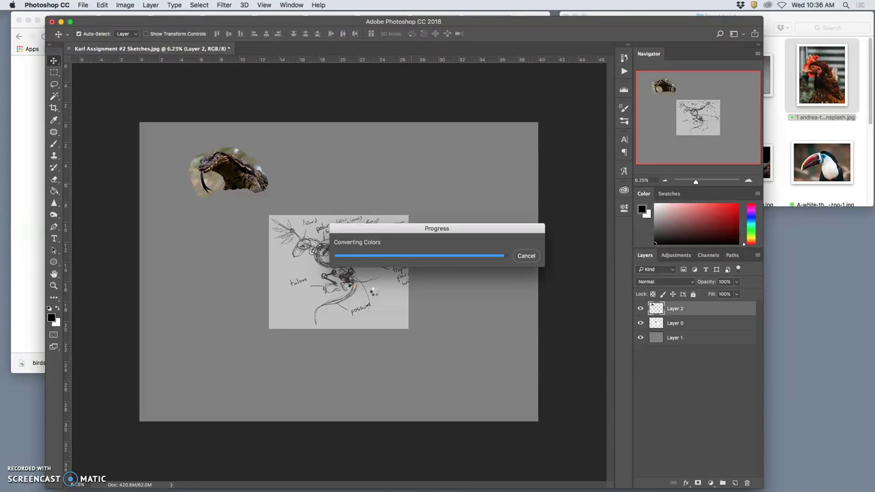
pyautogui.click(375, 292)
pyautogui.click(430, 293)
pyautogui.click(479, 291)
pyautogui.press('Return')
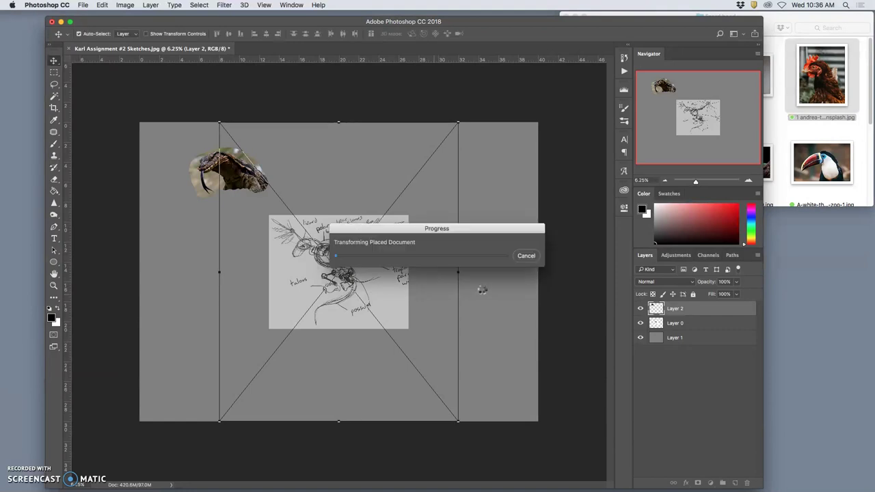
pyautogui.click(519, 256)
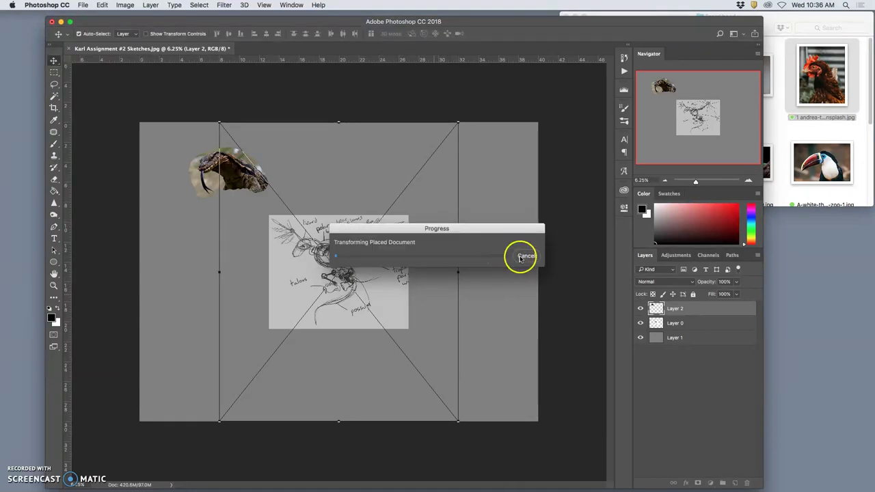
pyautogui.click(510, 296)
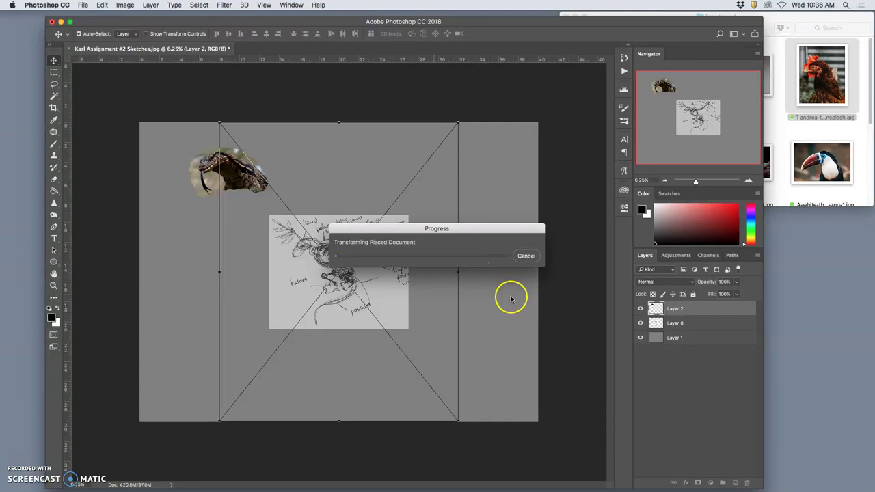
# Select the gray background Layer 1 and bring up the File Save As dialog
pyautogui.click(271, 105)
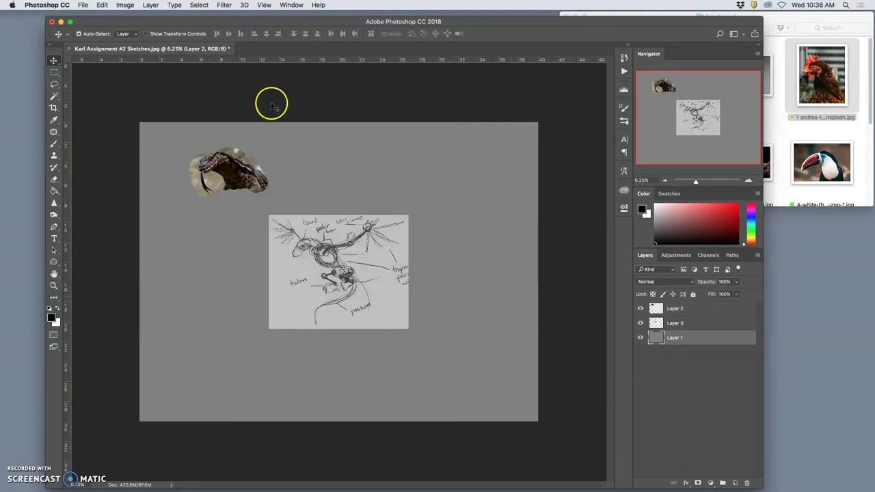
pyautogui.click(82, 6)
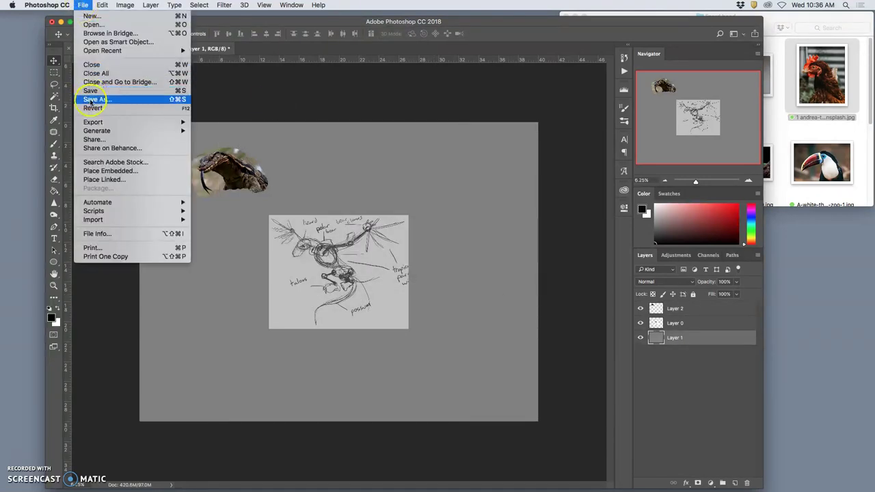
pyautogui.click(140, 107)
pyautogui.click(167, 110)
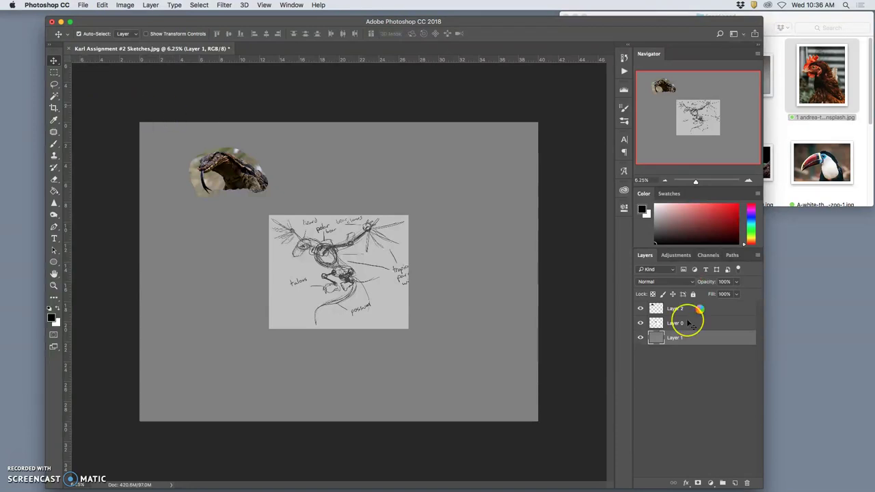
pyautogui.click(571, 283)
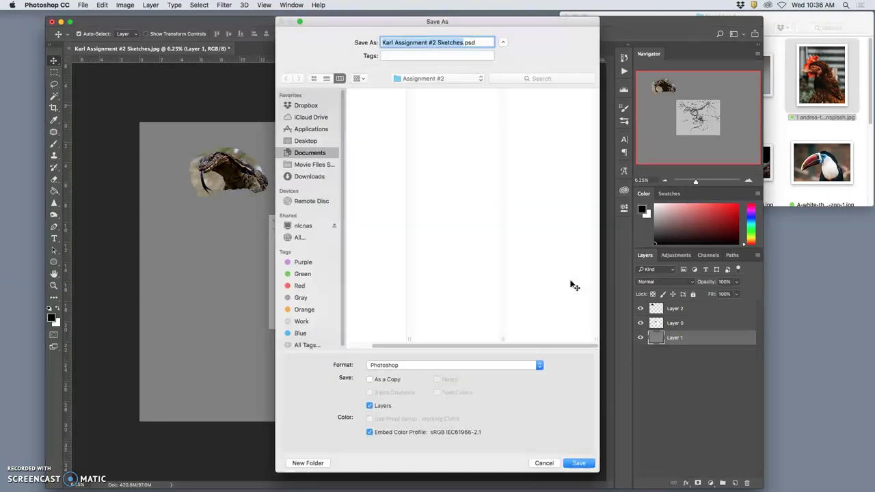
pyautogui.click(554, 270)
# Rename the file 'Assignment #2 Collaged Creature.psd' and save it to the Desktop in Photoshop format
pyautogui.click(433, 43)
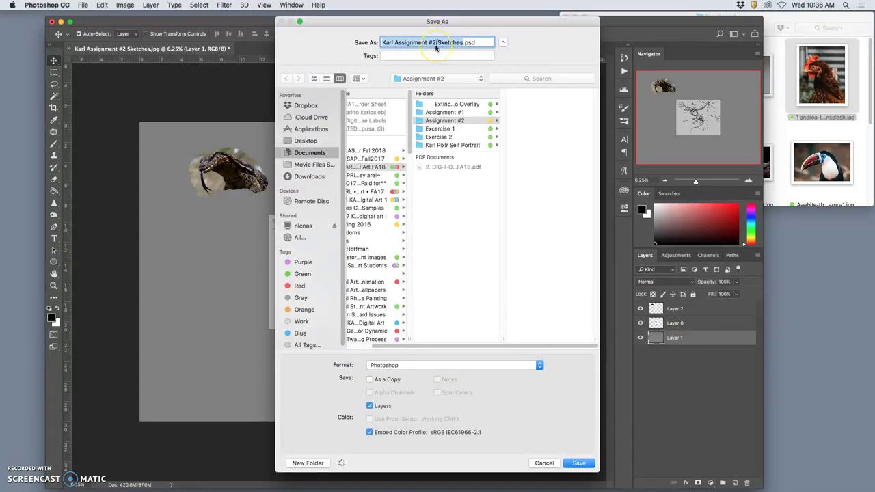
pyautogui.moveTo(437, 43); pyautogui.dragTo(465, 44)
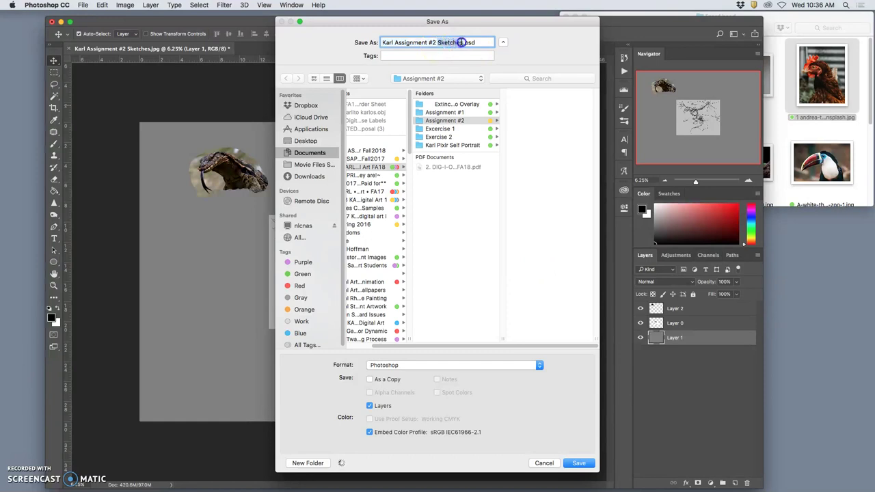
pyautogui.write('Collaged Creature')
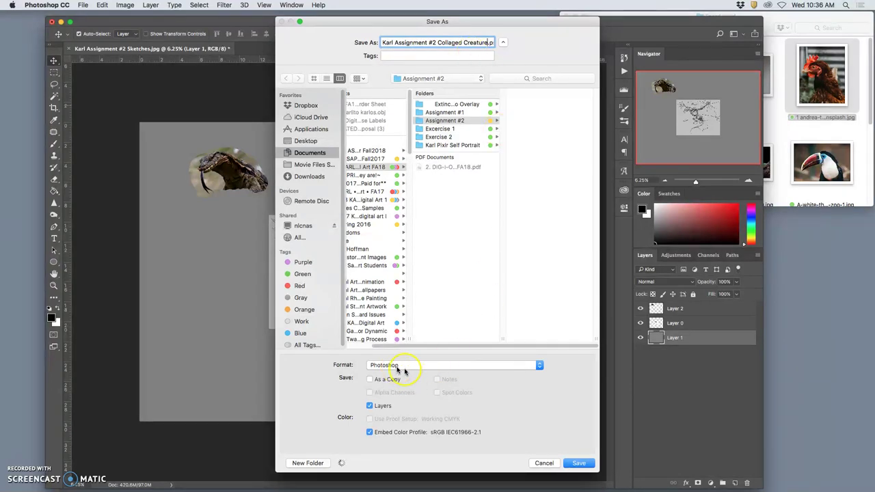
pyautogui.press('super+shift+d')
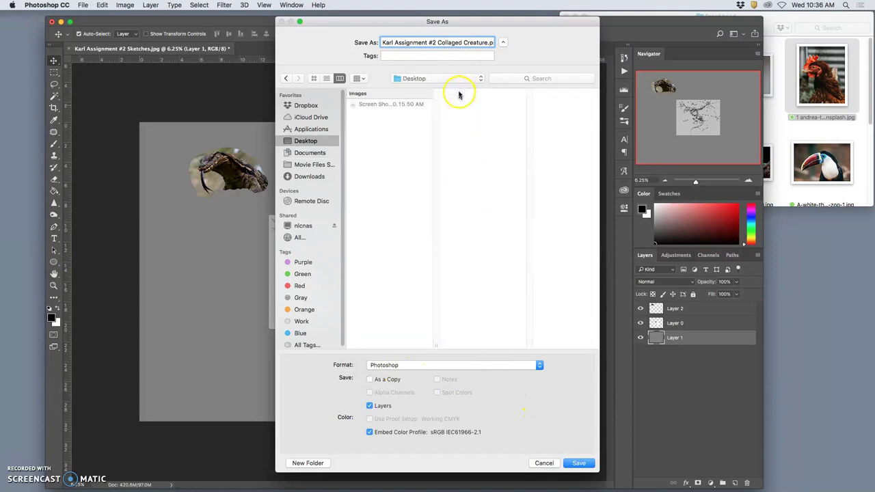
pyautogui.click(577, 463)
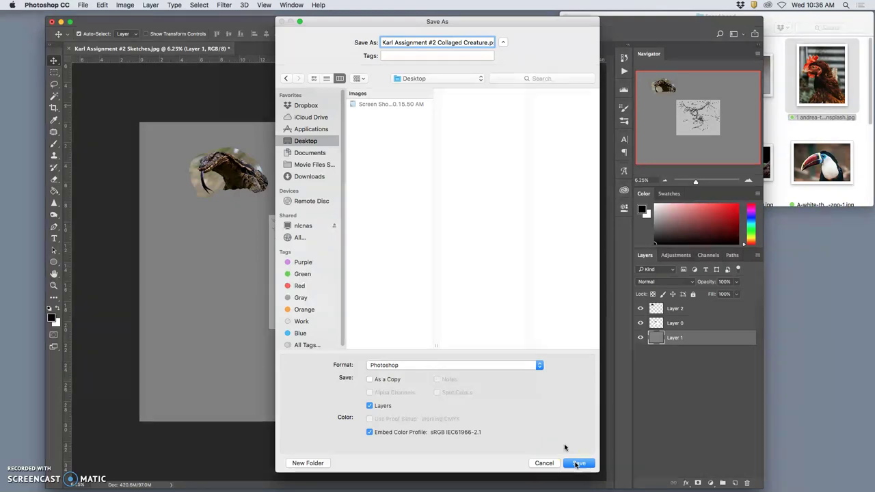
# Confirm saving Collaged Creature to the Desktop, then close the document after its background save
pyautogui.click(578, 464)
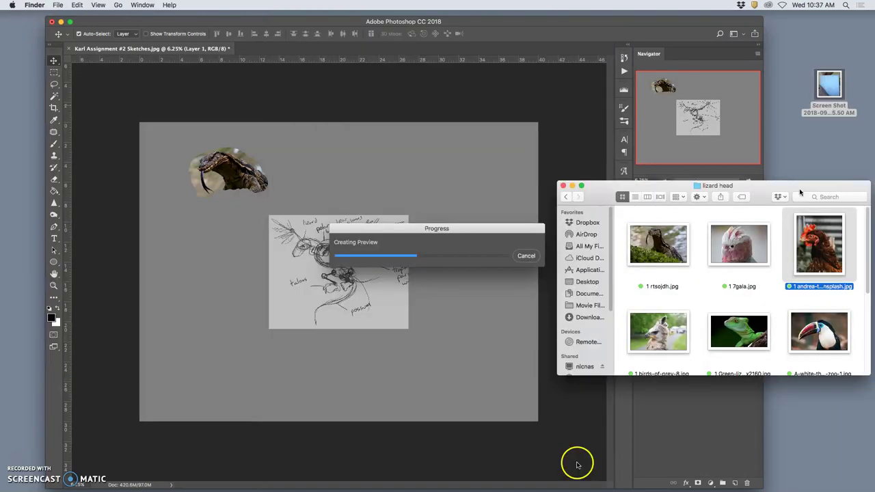
pyautogui.rightClick(826, 93)
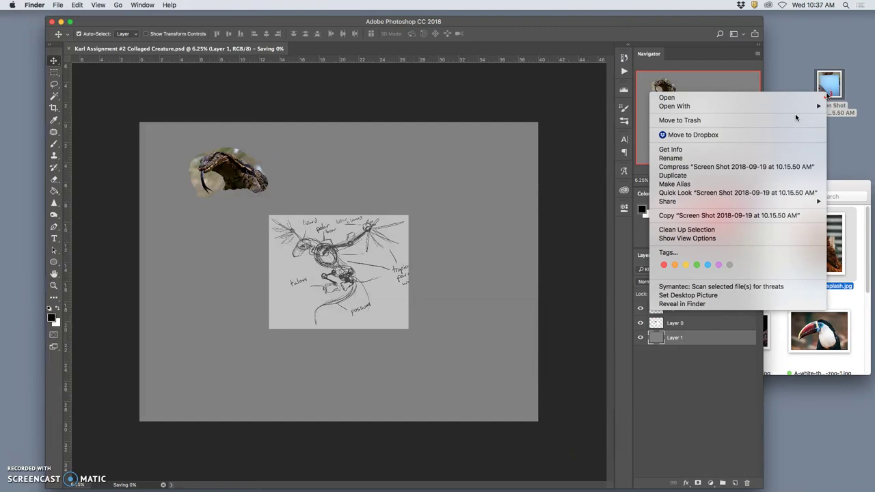
pyautogui.click(798, 117)
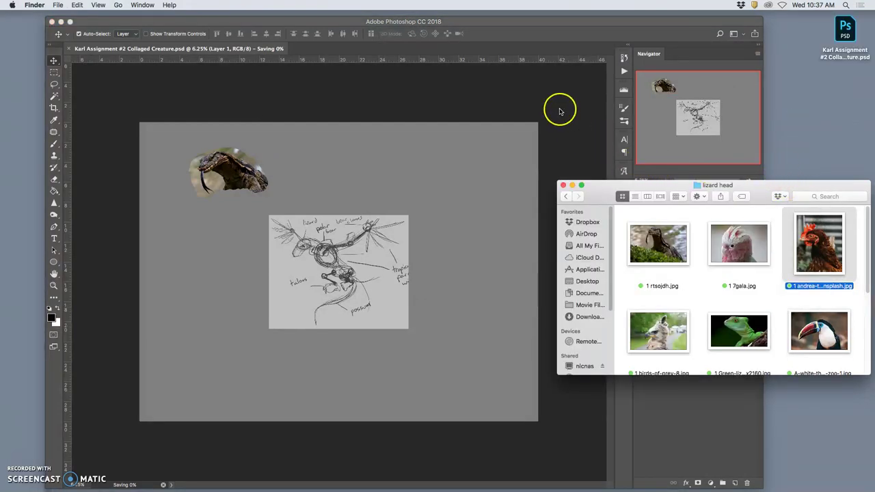
pyautogui.click(481, 23)
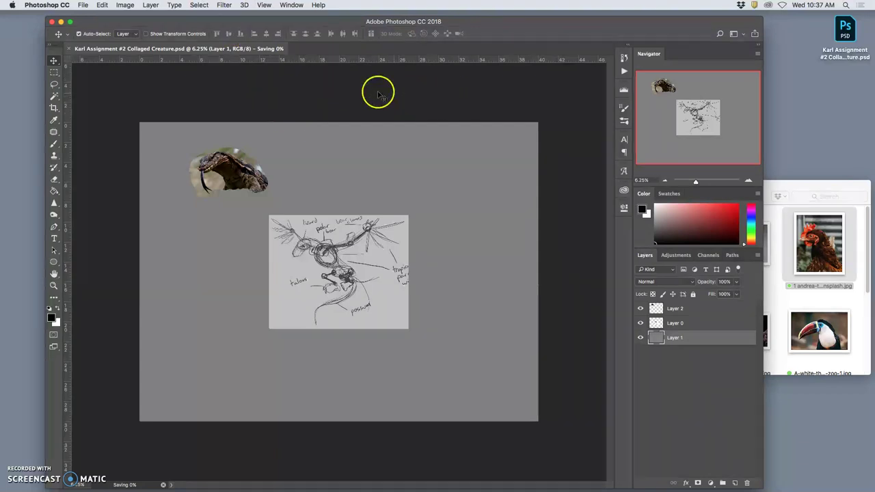
pyautogui.click(53, 23)
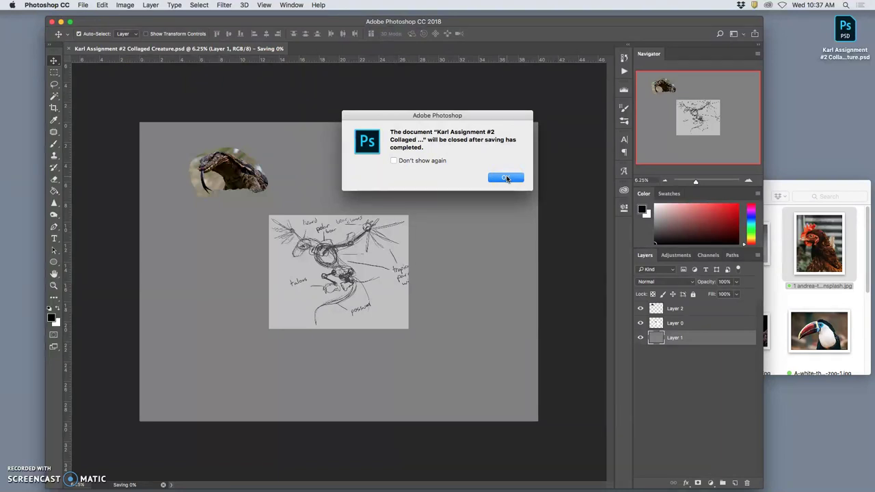
pyautogui.click(506, 178)
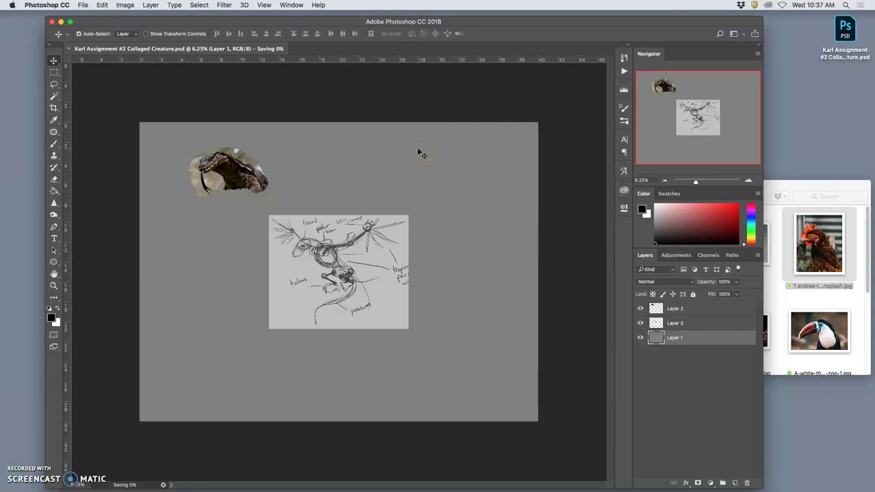
# Quit Photoshop CC once the Collaged Creature save finishes, accepting the quit-after-saving alerts
pyautogui.click(57, 6)
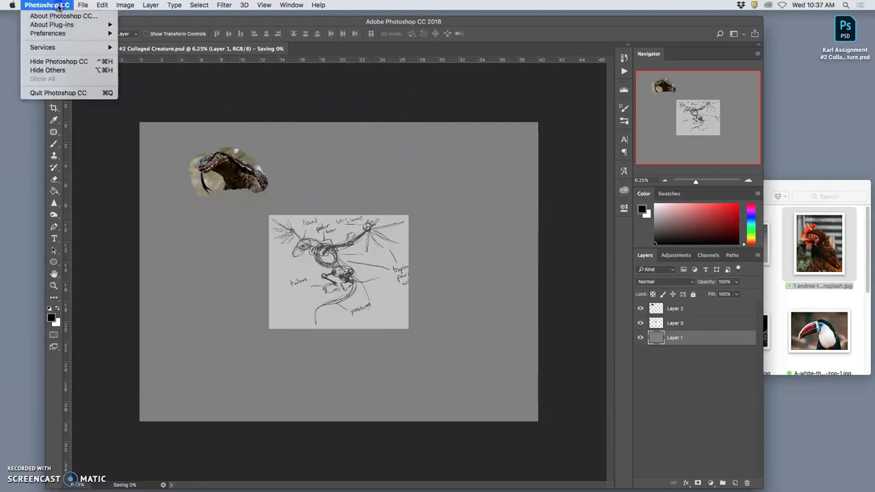
pyautogui.click(330, 162)
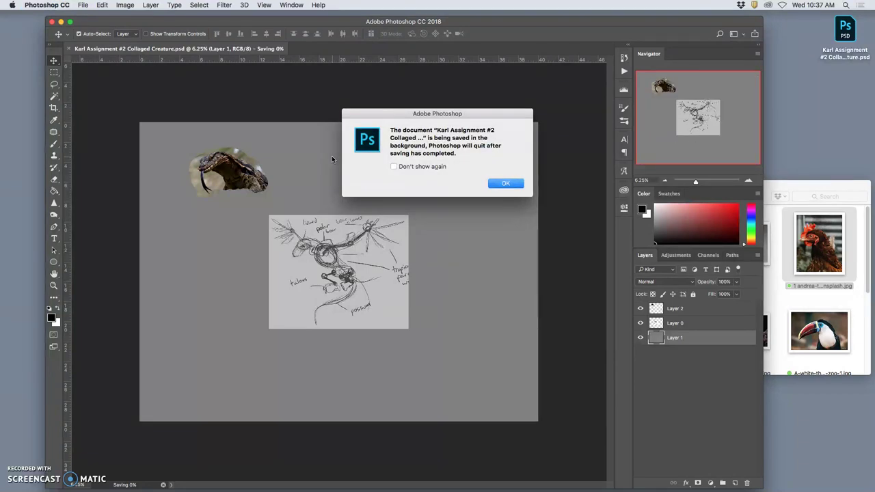
pyautogui.click(505, 183)
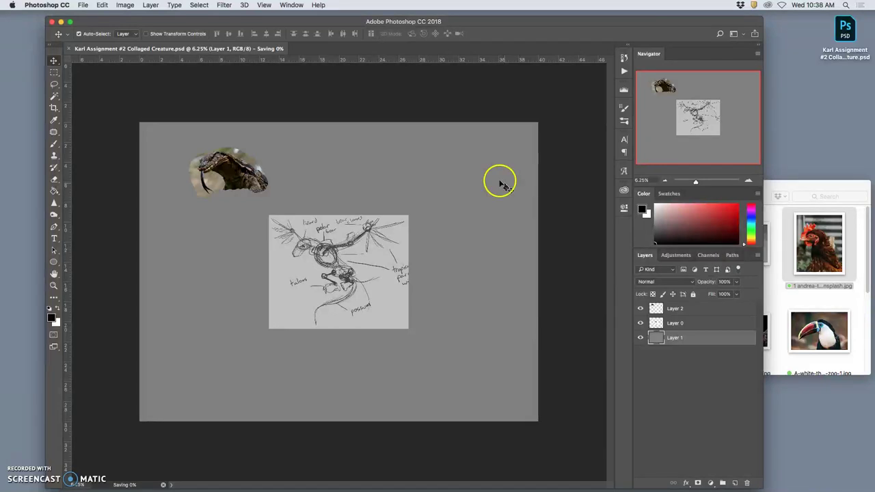
pyautogui.click(59, 6)
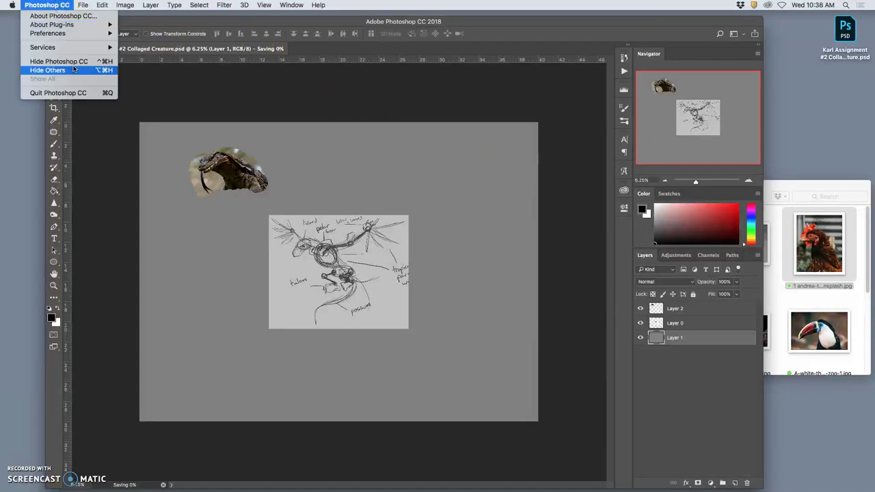
pyautogui.click(59, 92)
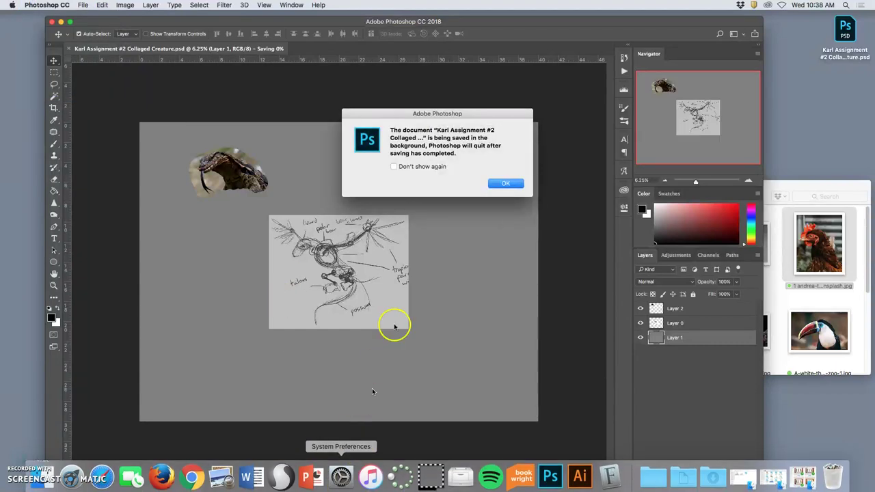
pyautogui.click(505, 184)
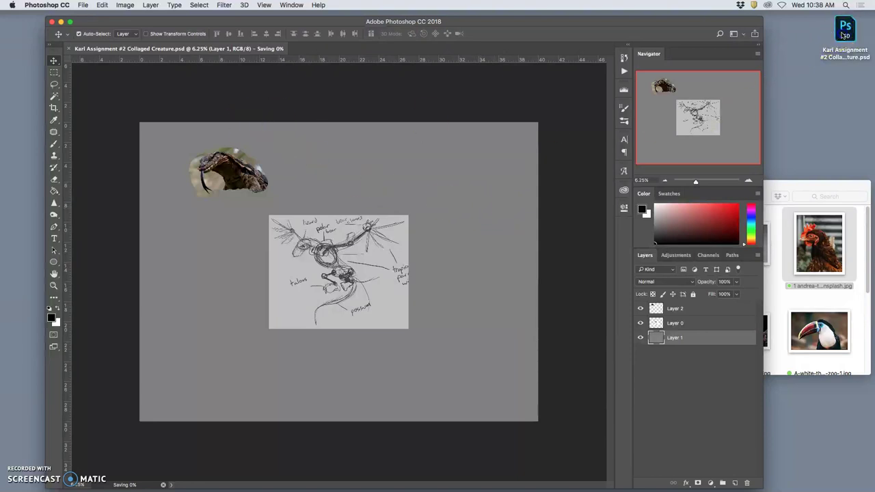
pyautogui.moveTo(844, 39); pyautogui.dragTo(841, 48)
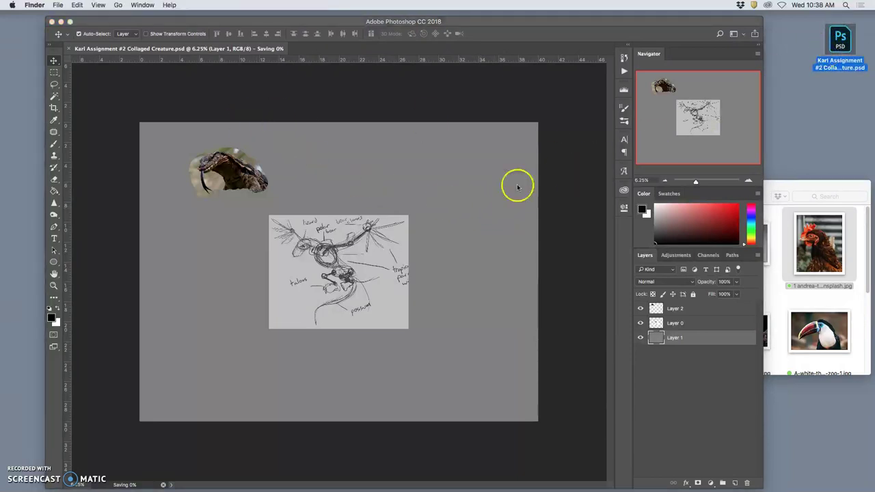
pyautogui.click(205, 89)
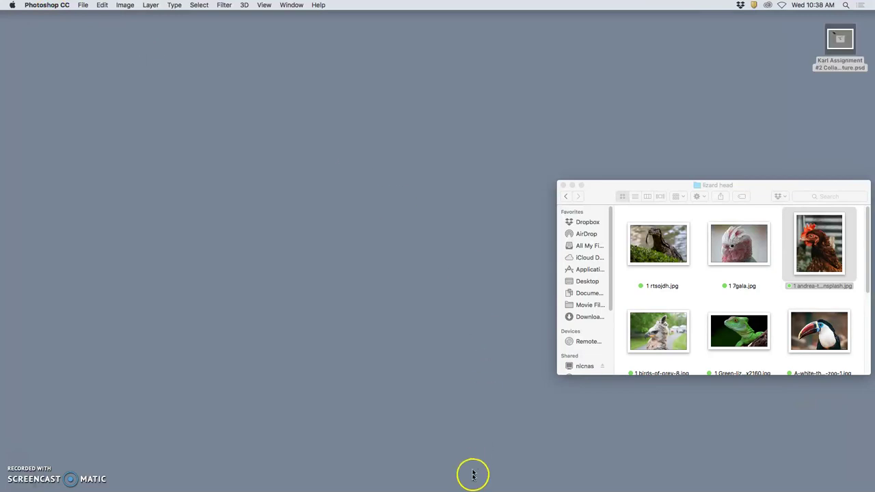
# Force-quit the frozen Photoshop from its Dock menu, then click its Dock icon to relaunch it
pyautogui.moveTo(430, 487)
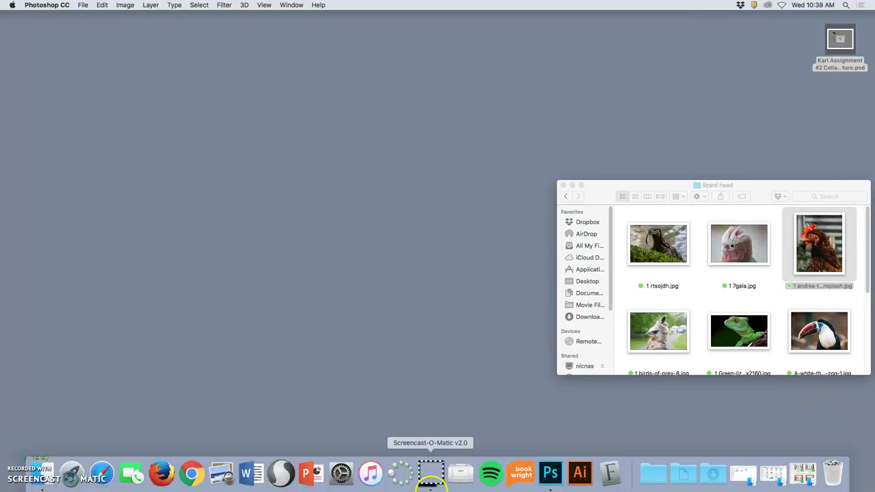
pyautogui.rightClick(551, 478)
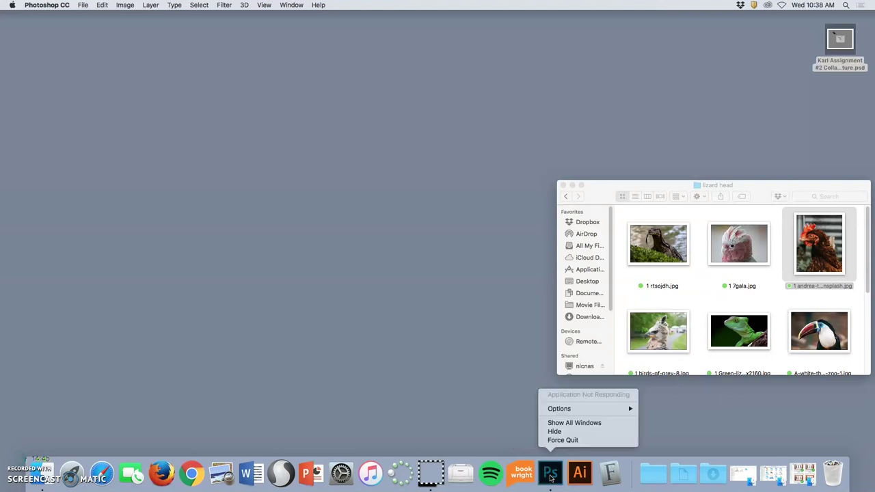
pyautogui.click(563, 440)
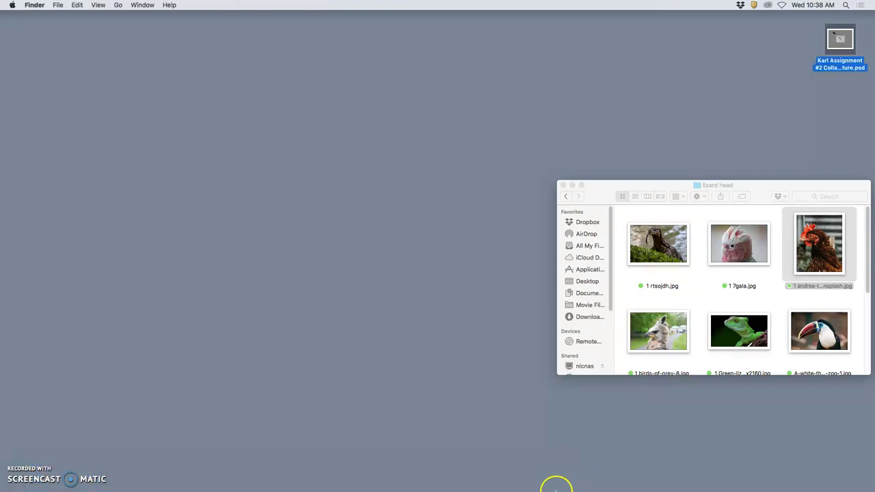
pyautogui.click(560, 479)
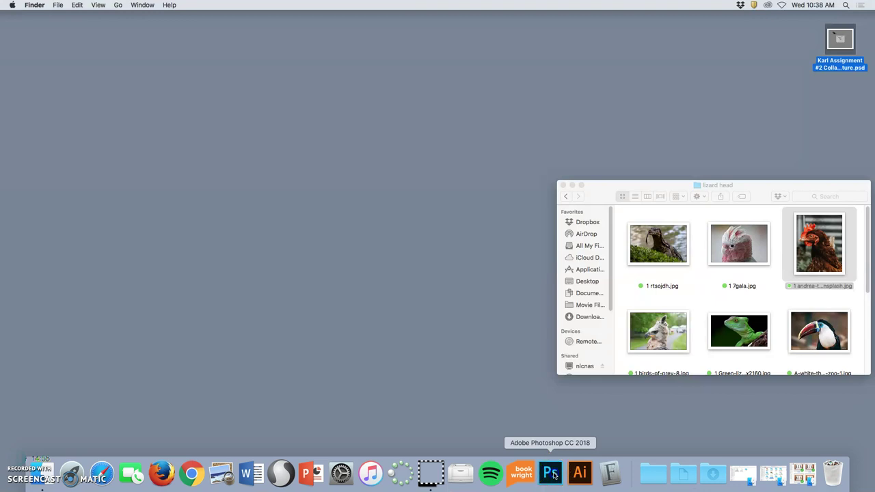